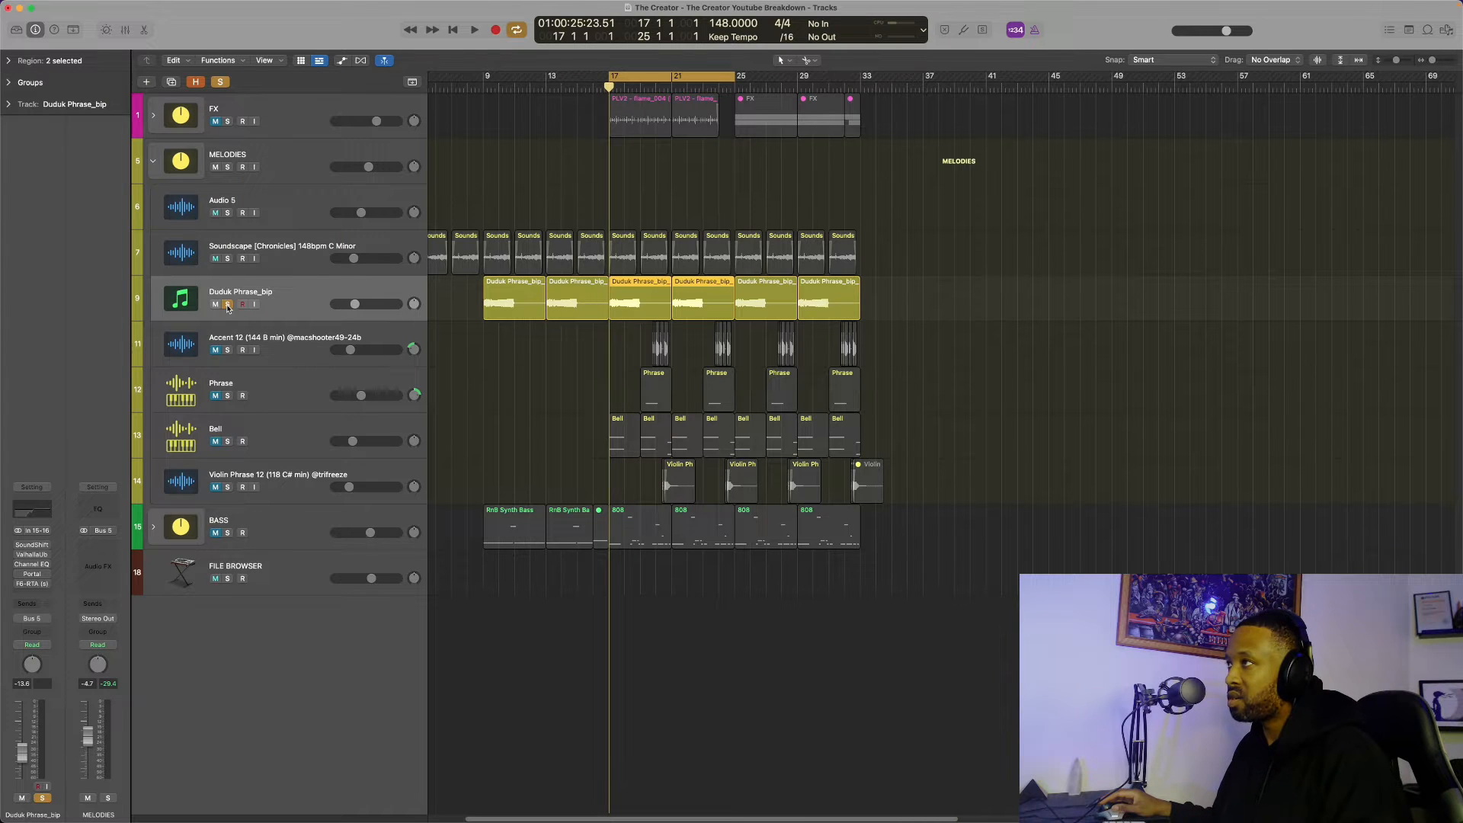
Audition the soloed Duduk Phrase_bip track over the looped bars starting at bar 17, and turn its solo off
key("space")
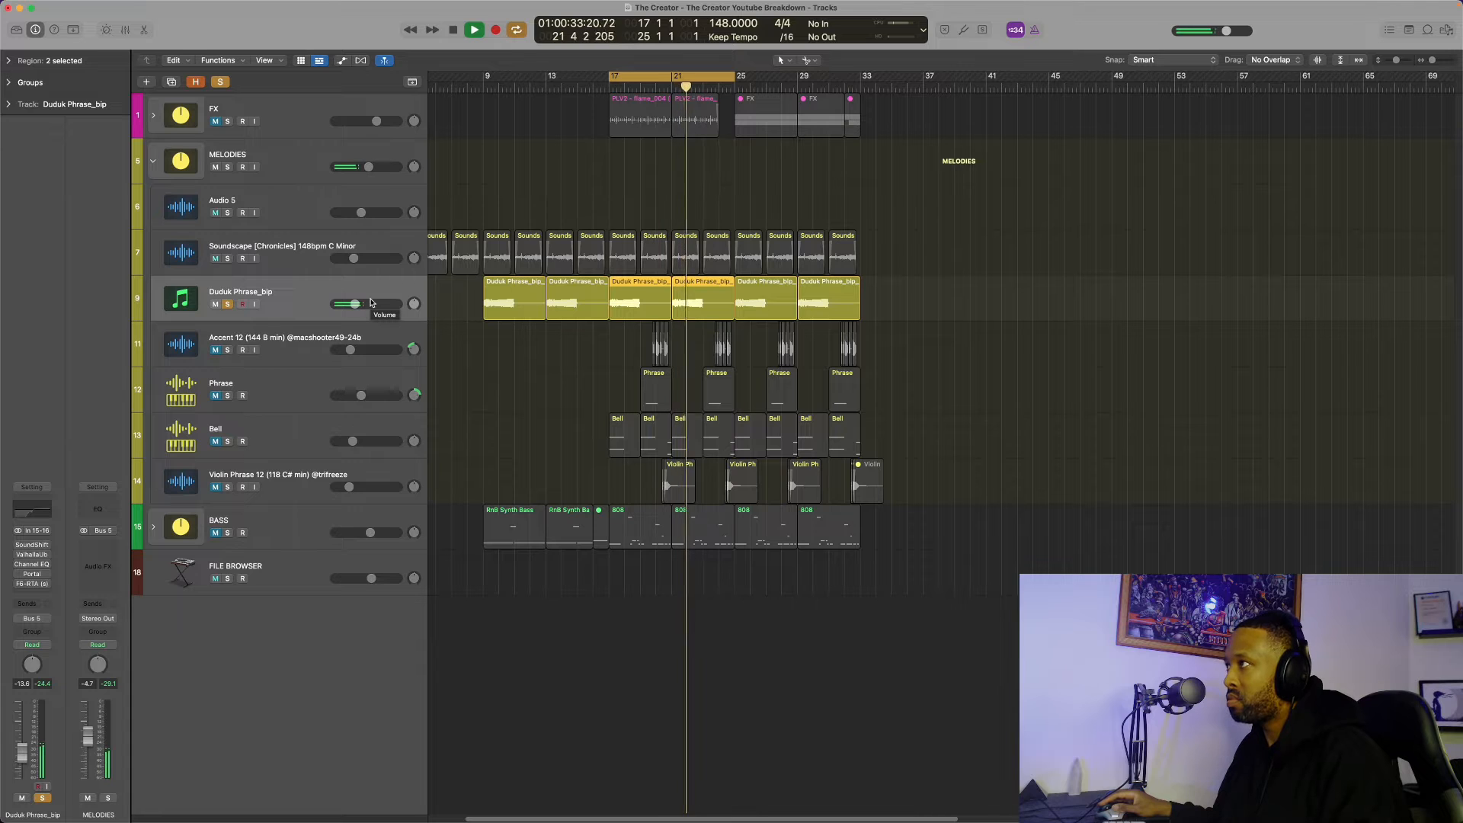
left_click(228, 304)
key("space")
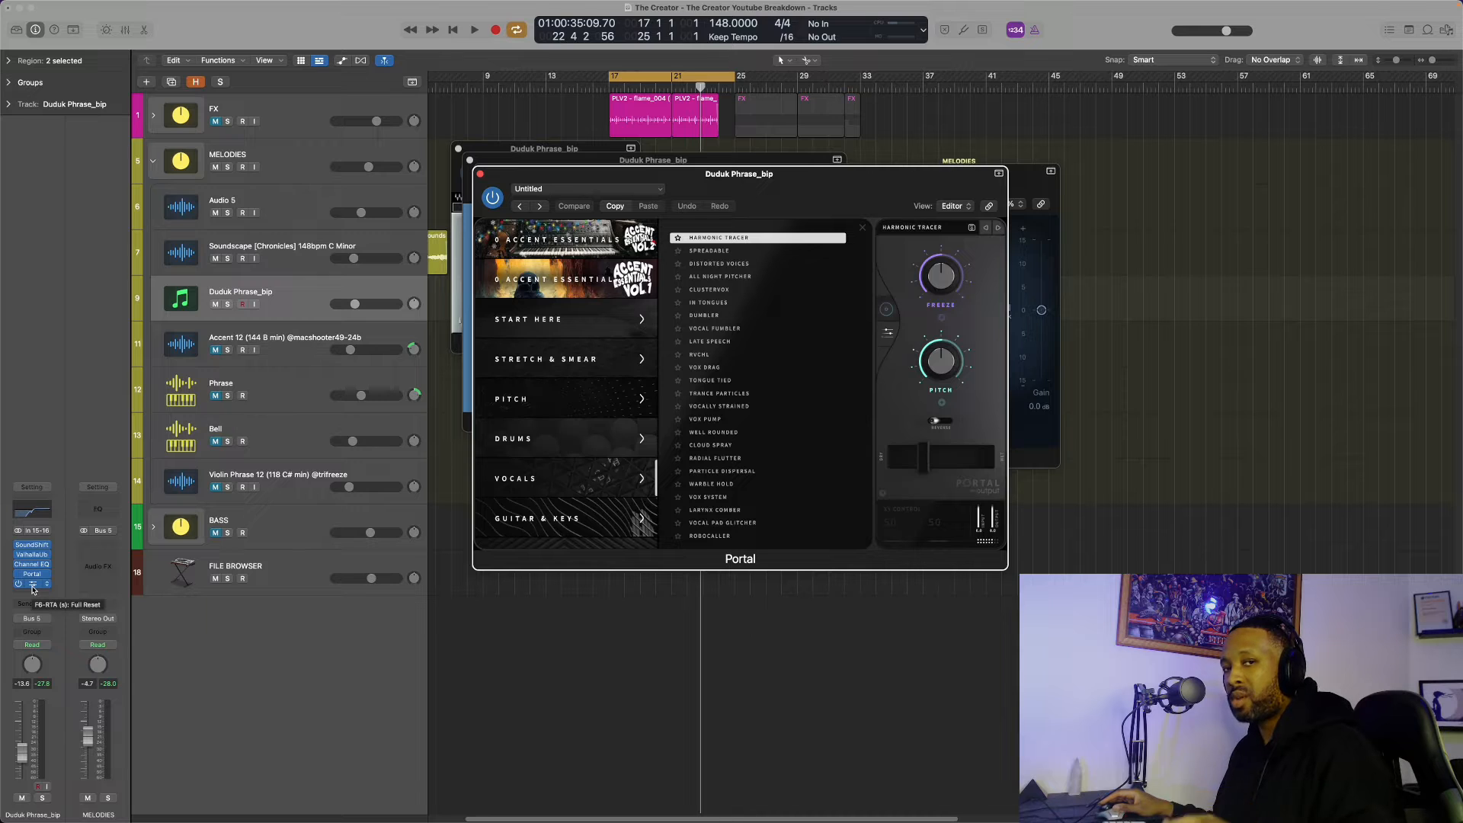
Open the F6-RTA plug-in on Duduk Phrase_bip and play the soloed track to examine its EQ bands against the signal
left_click(33, 586)
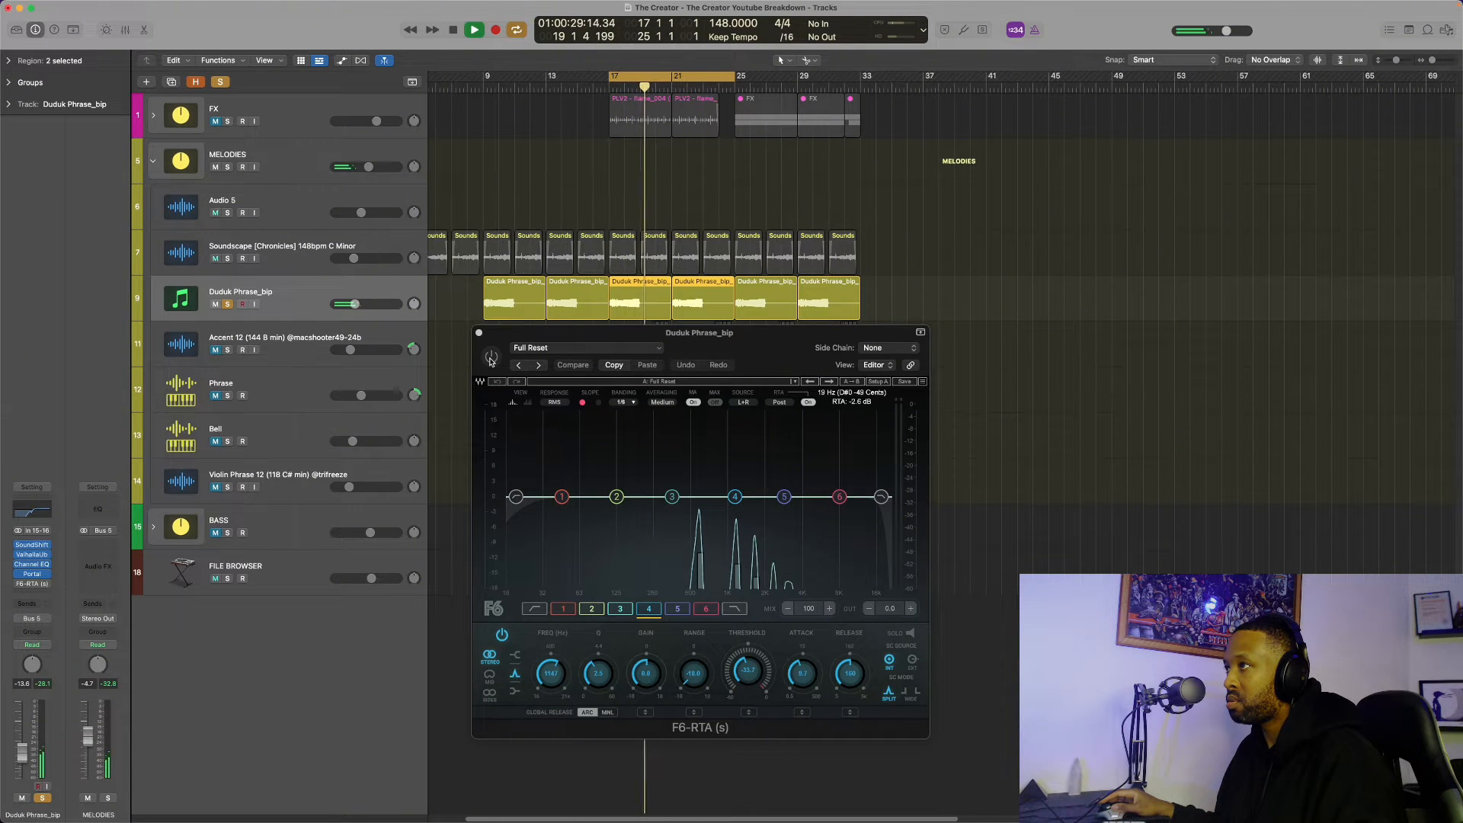
key("space")
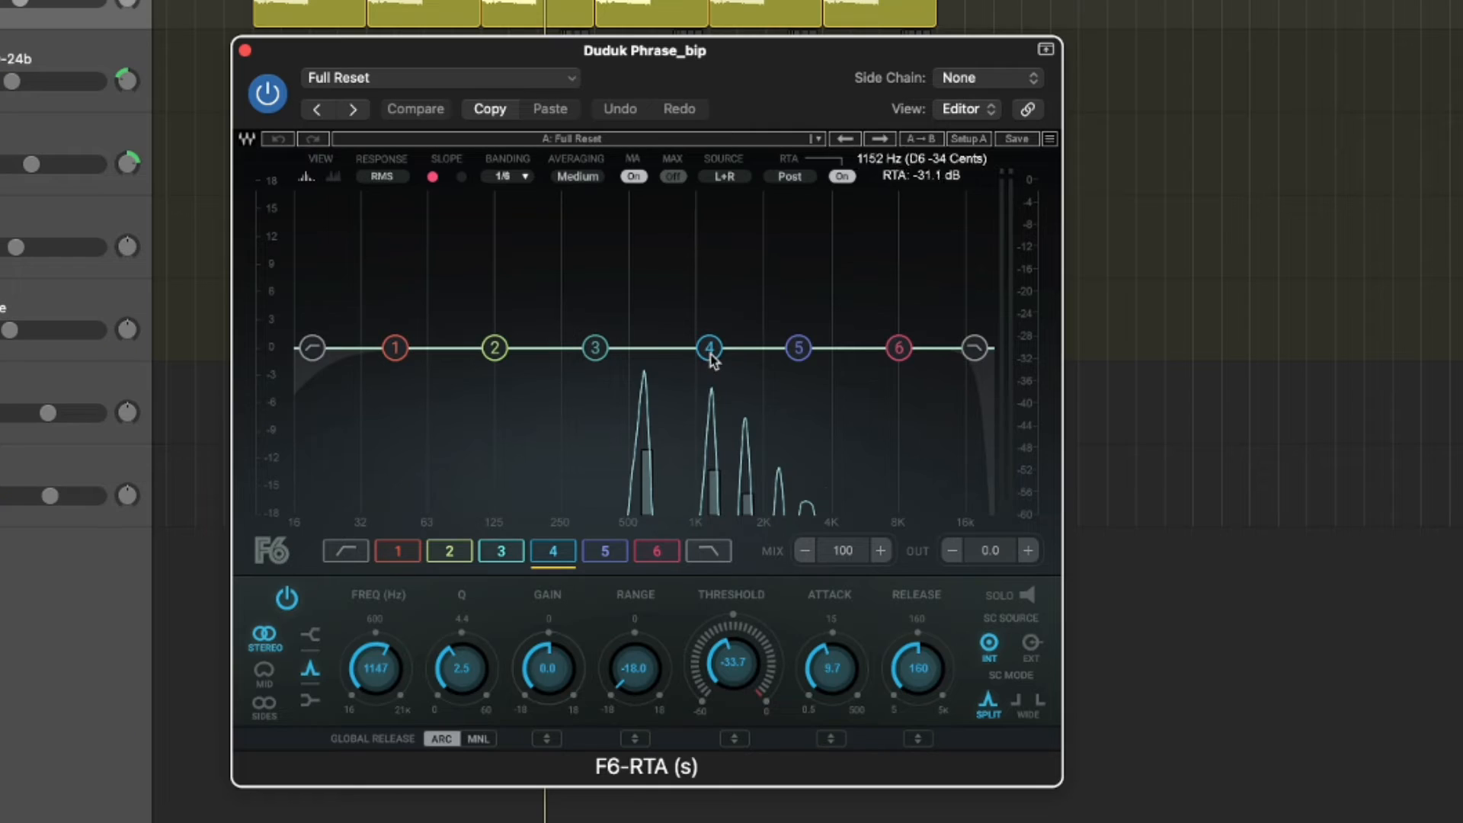
key("space")
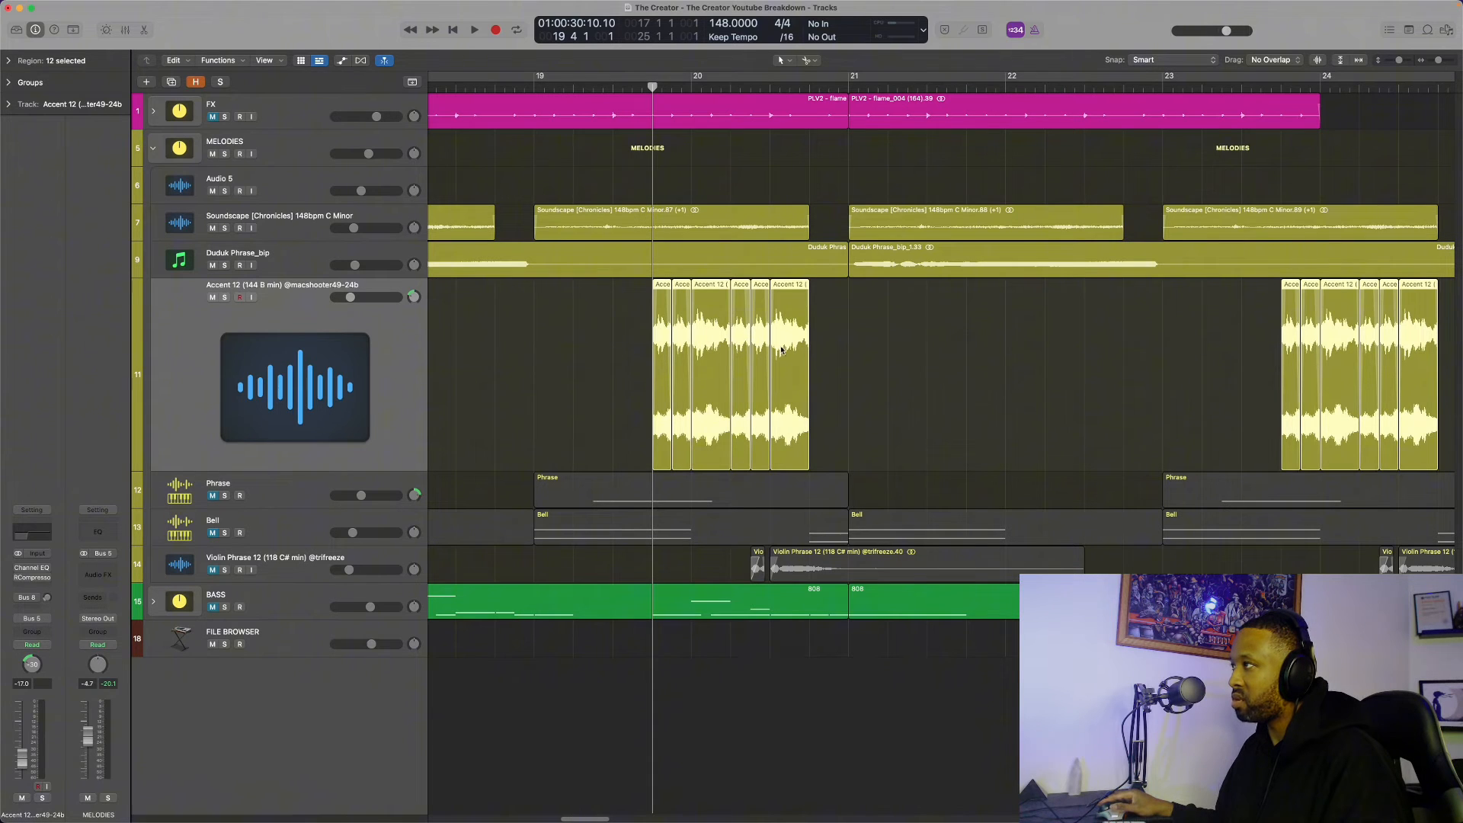
Solo the Accent 12 track and play its chopped regions, and play the loop with the solo off
left_click(226, 298)
key("space")
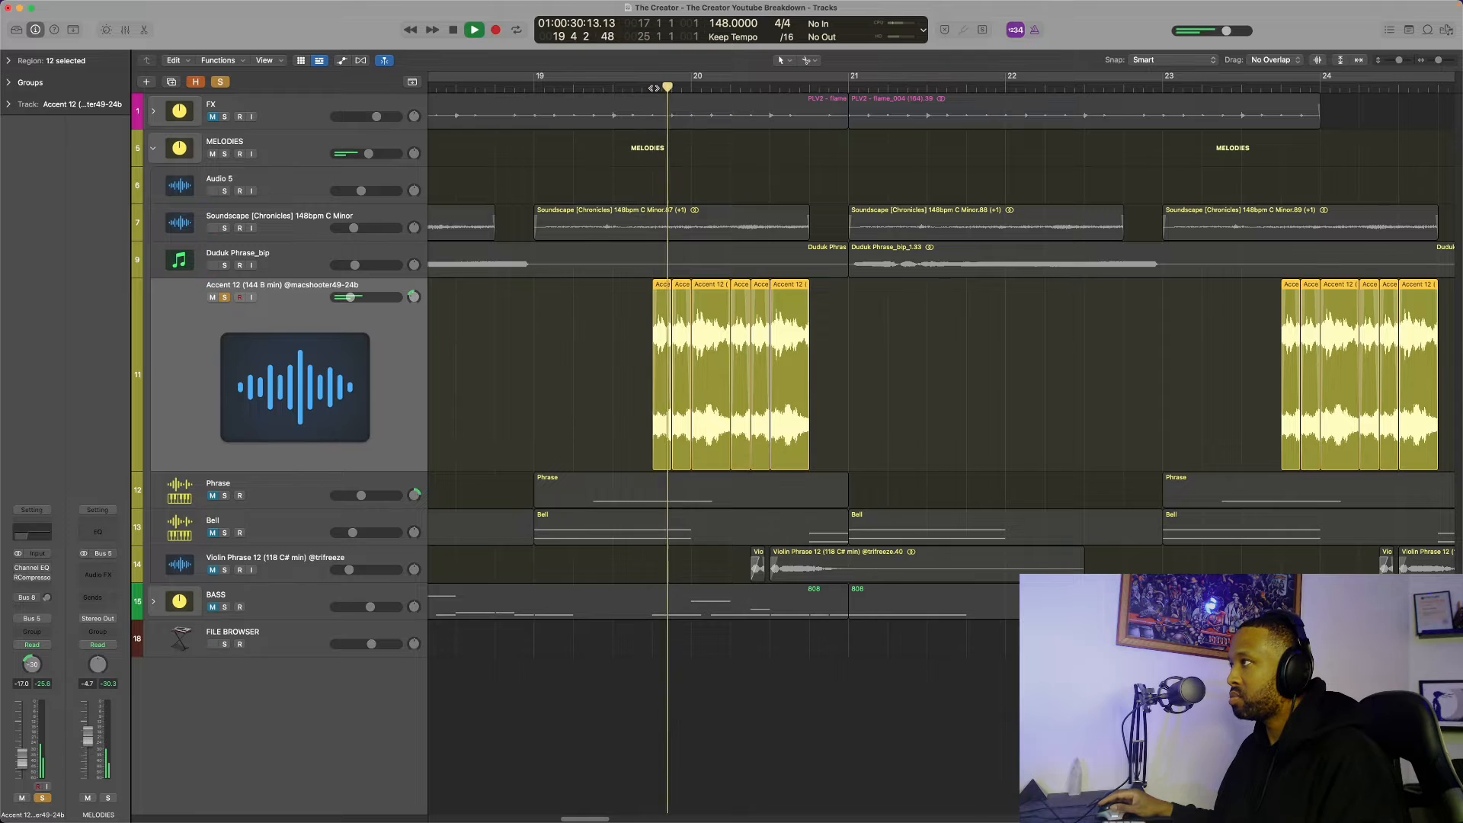
key("space")
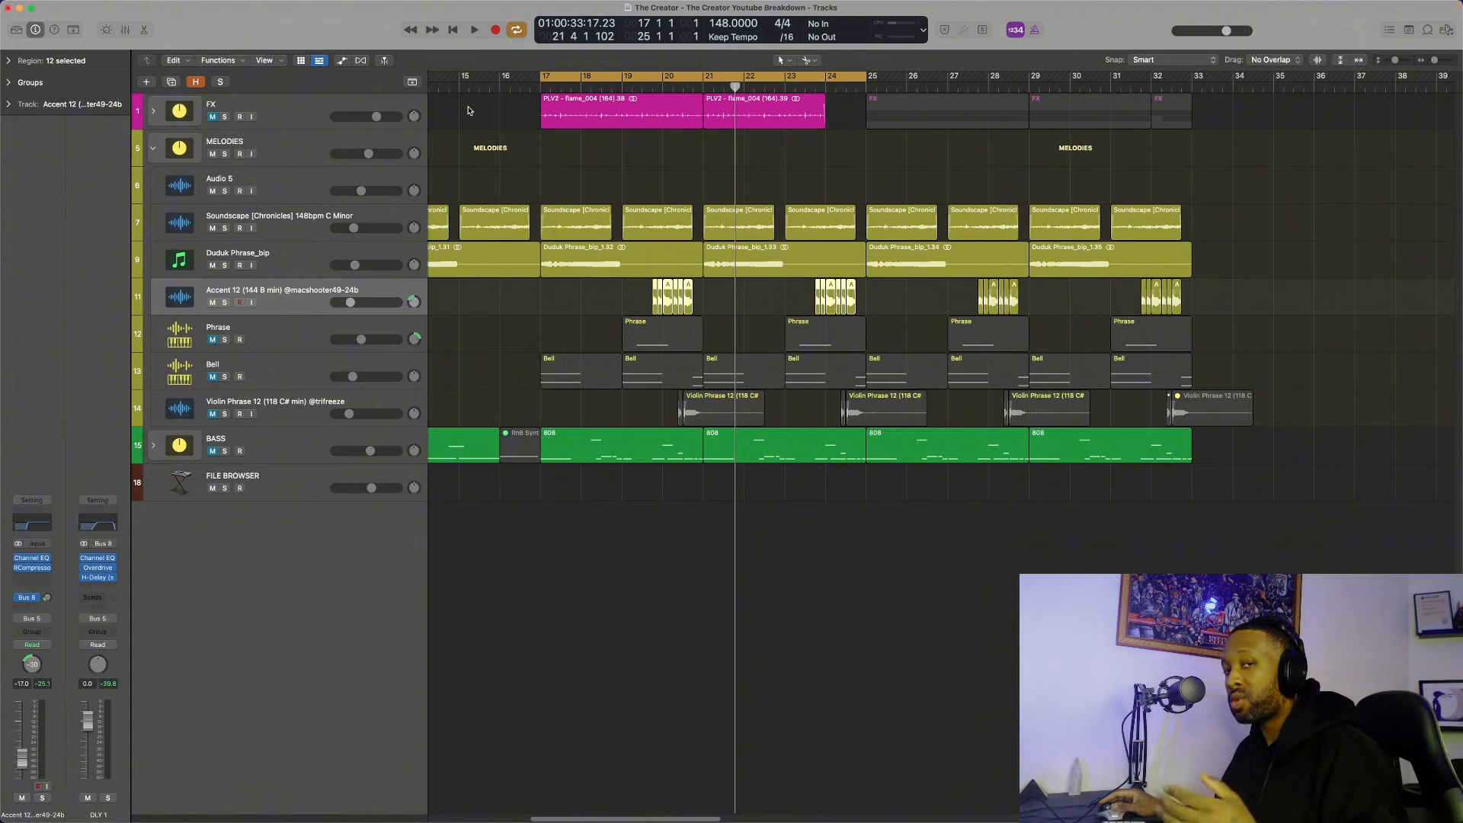
key("space")
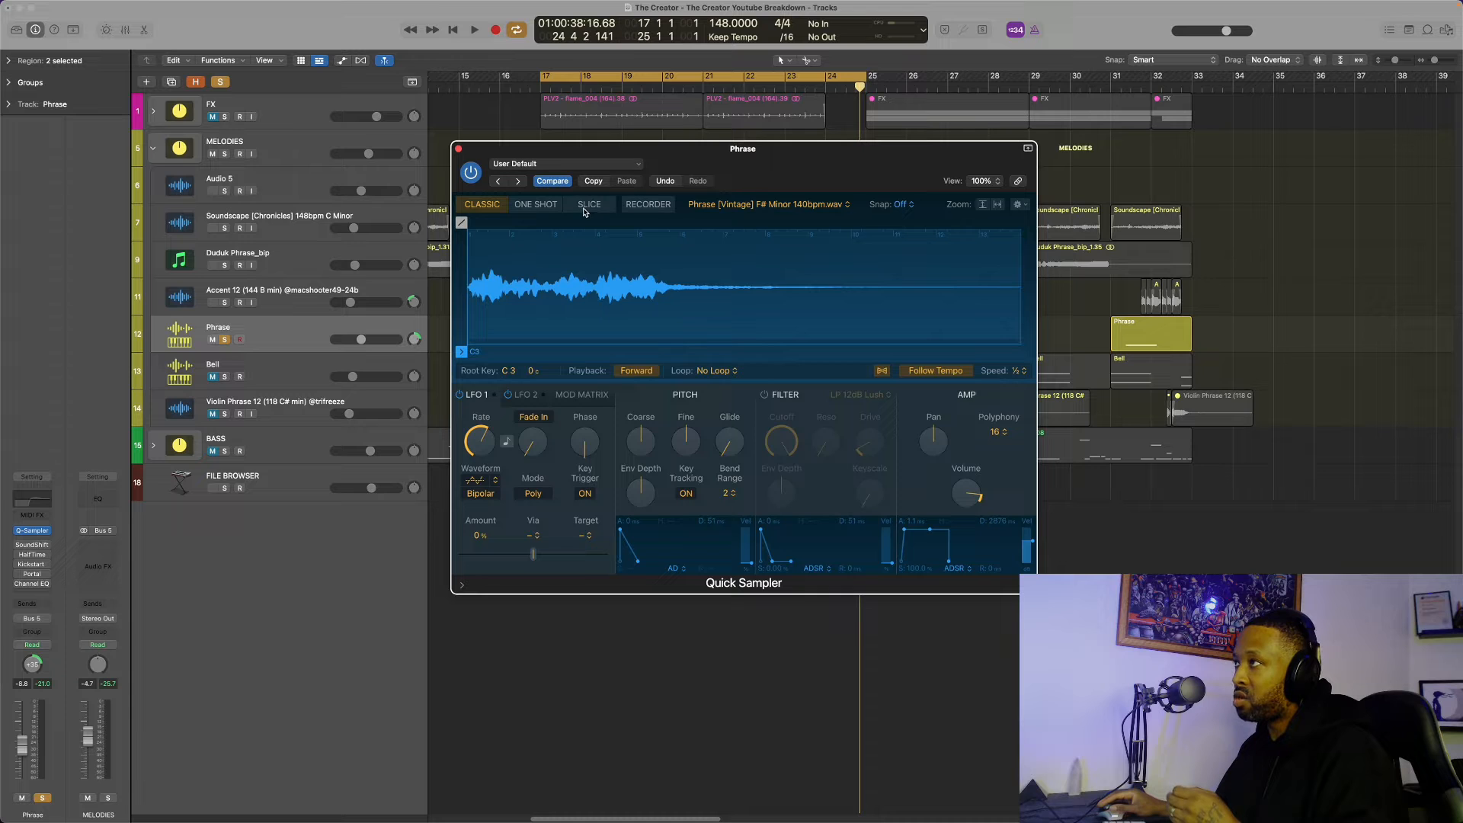
Switch the Phrase track's Quick Sampler to Slice mode and audition its notes in the piano roll and in the loop
left_click(587, 205)
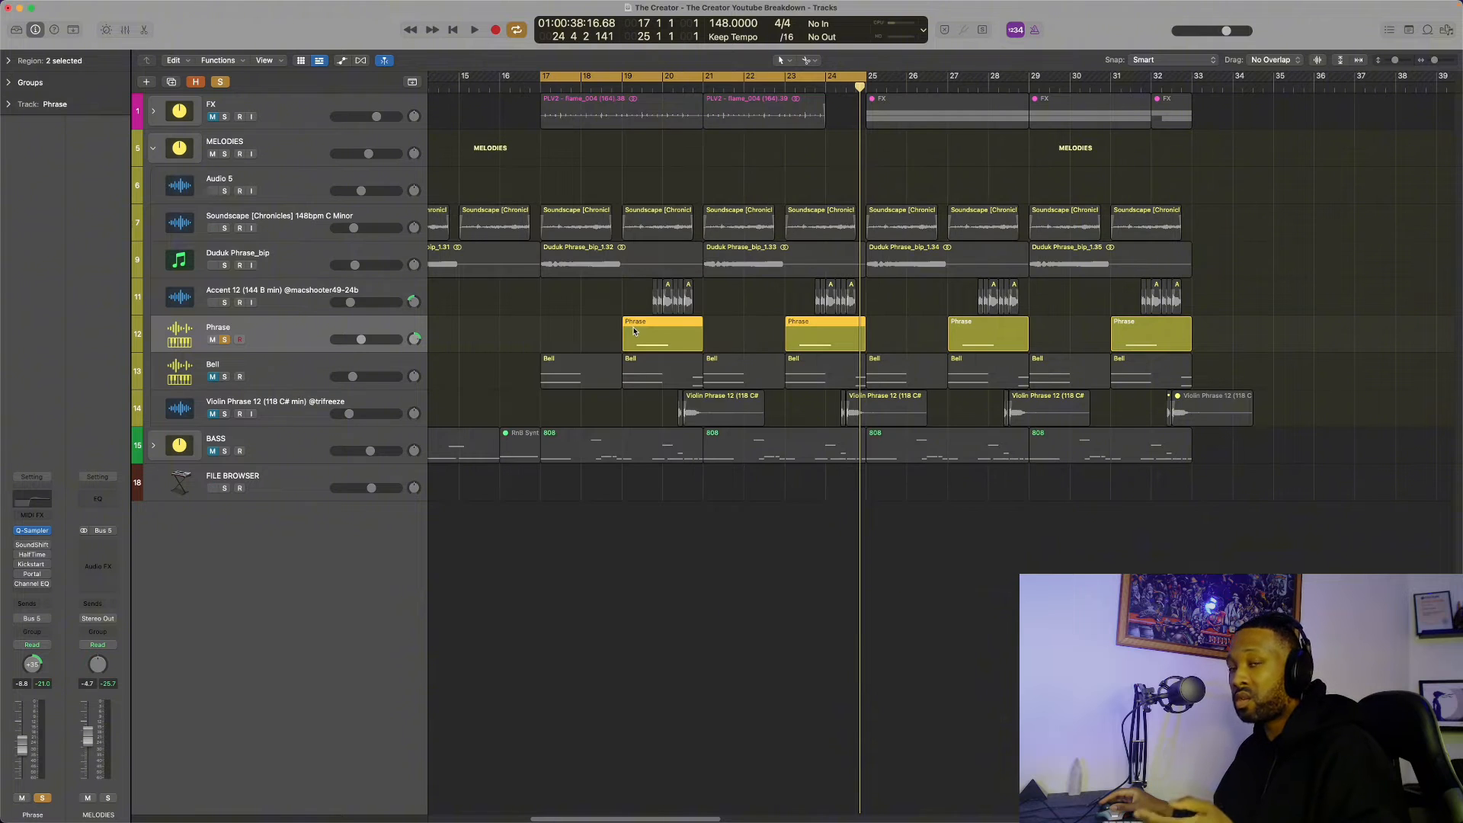
double_click(633, 330)
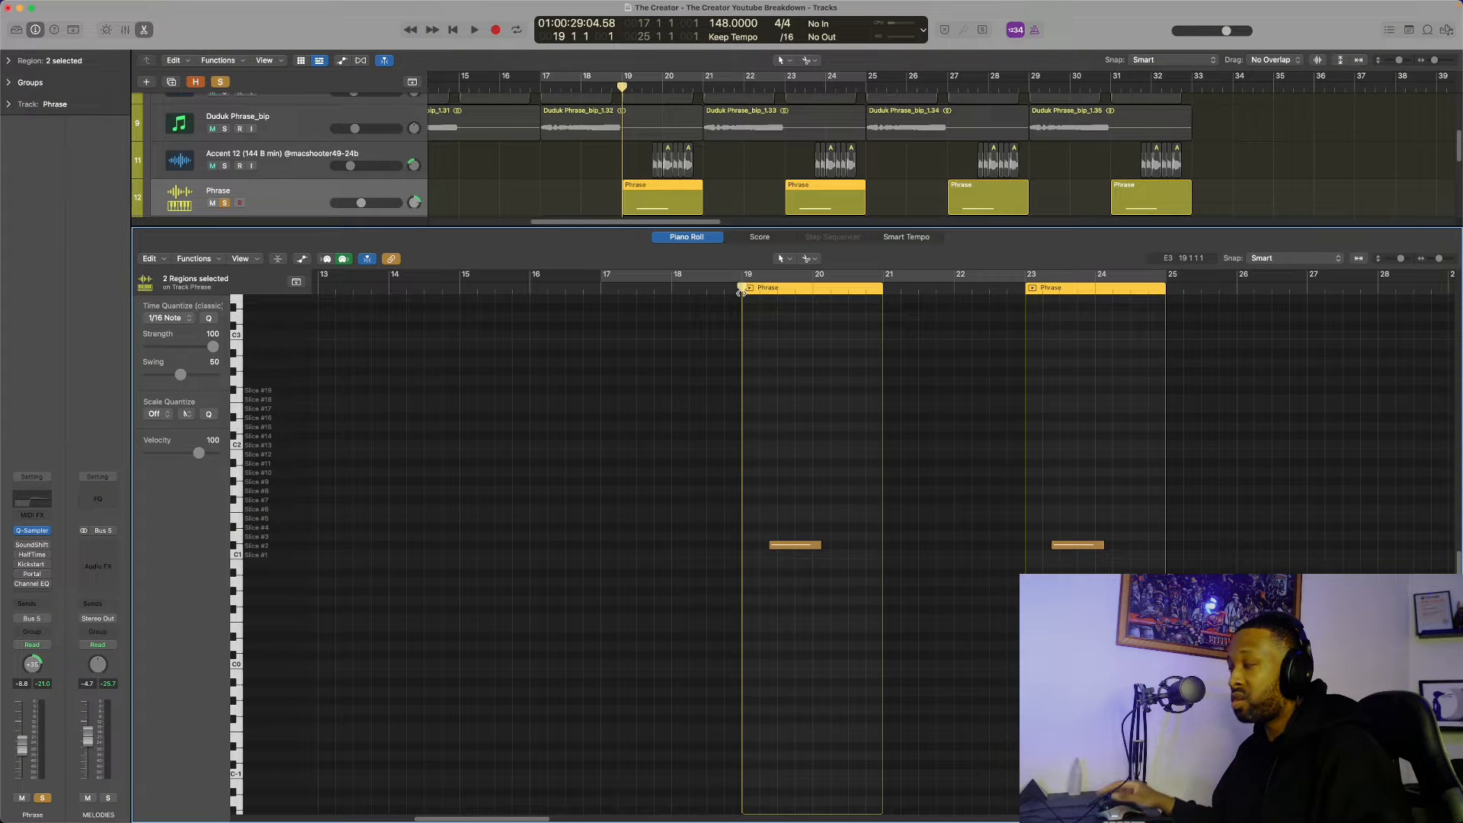
key("space")
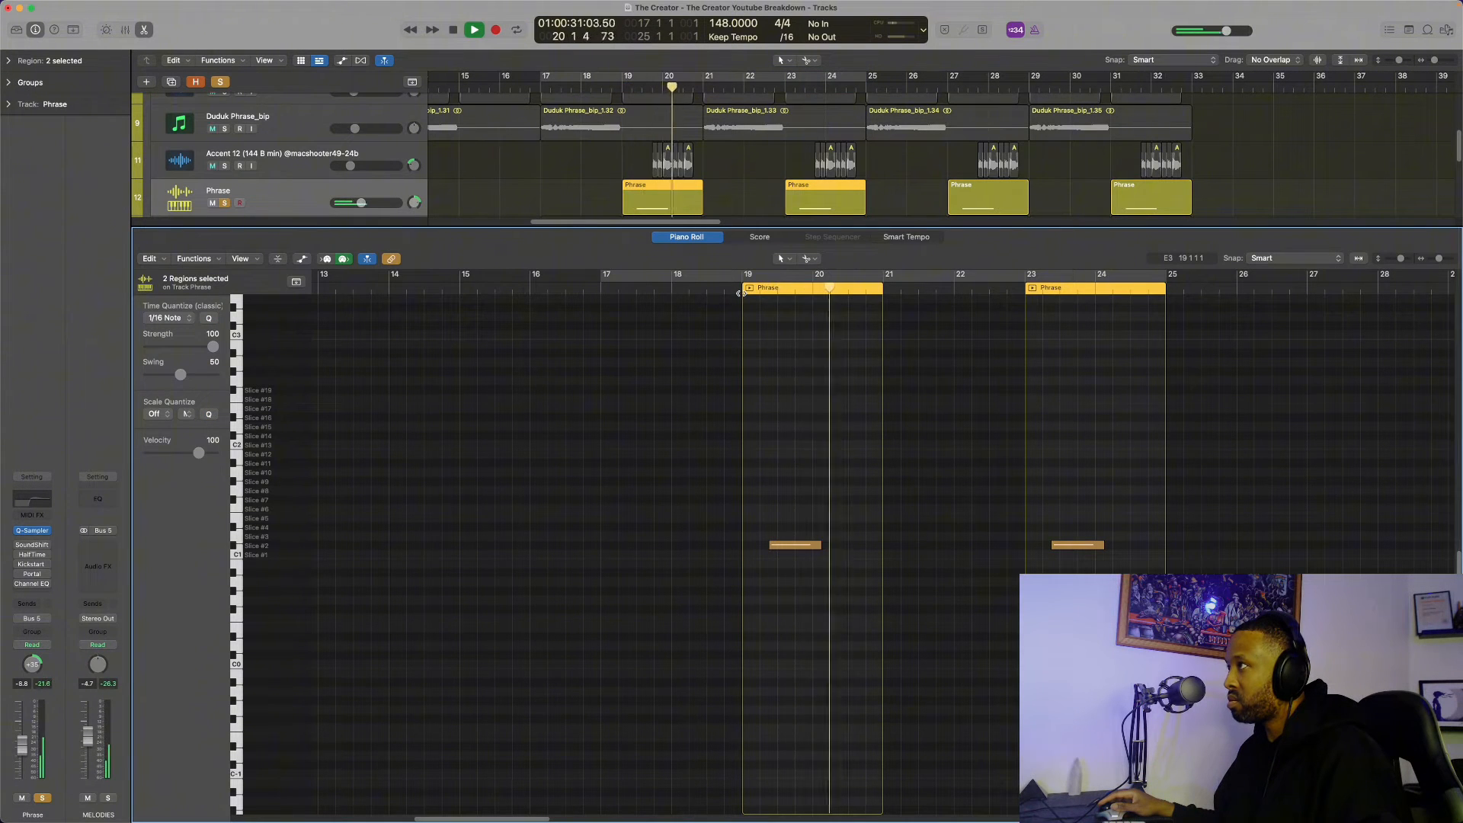
key("space")
left_click(791, 546)
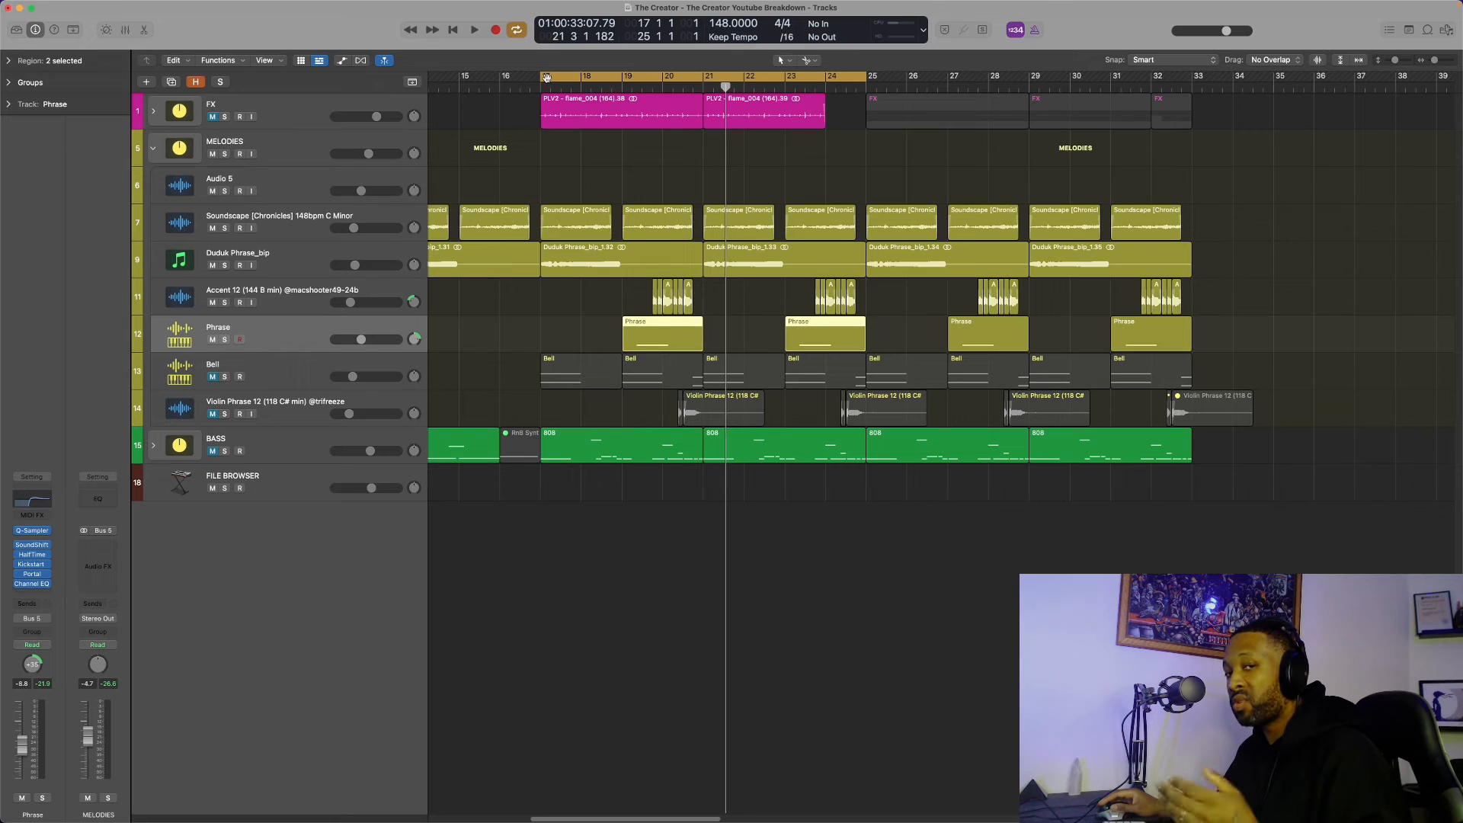
key("space")
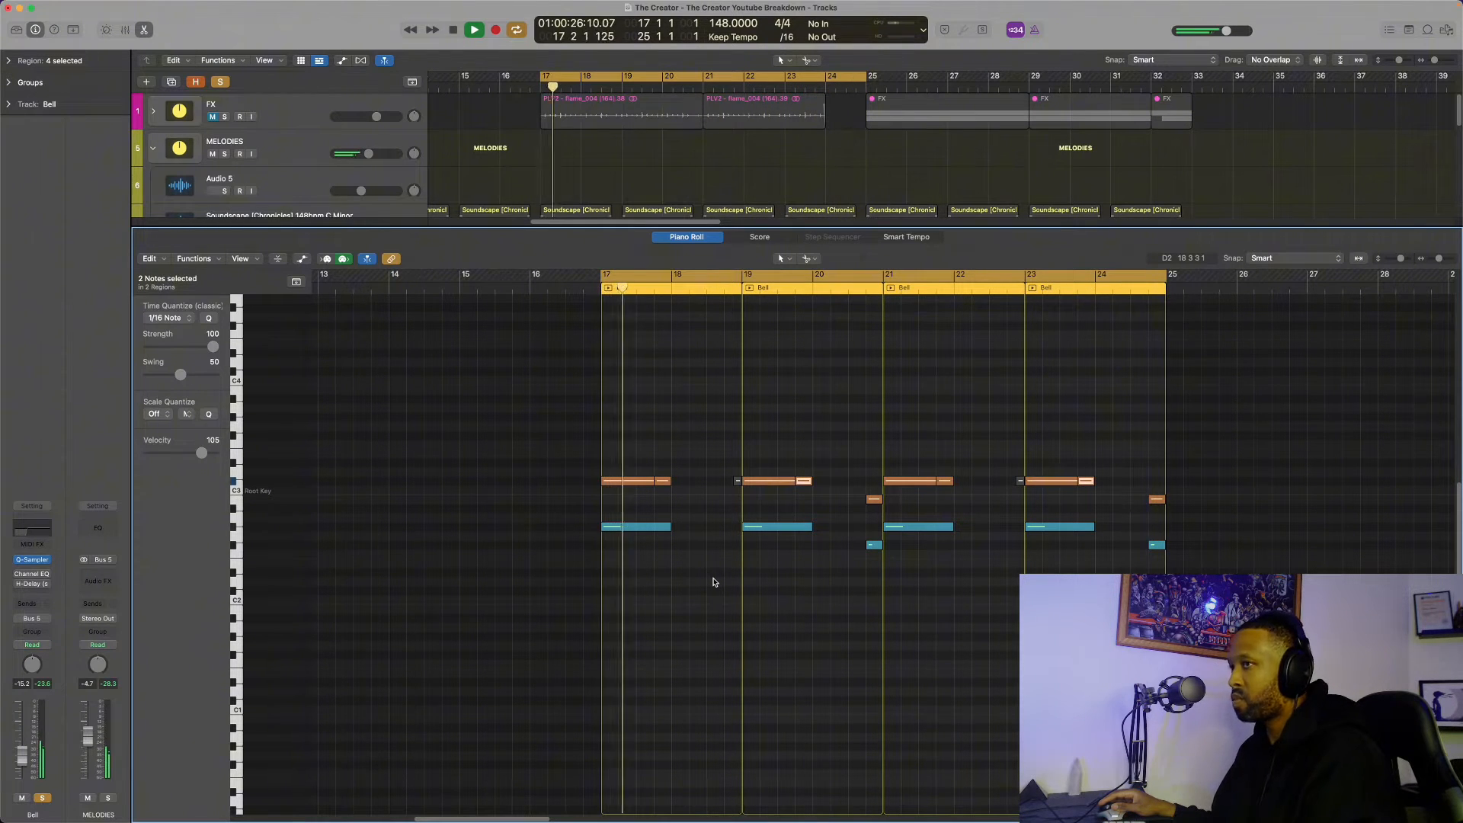
Audition the soloed Bell track and adjust the Dry/Wet amount of its H-Delay plug-in
key("space")
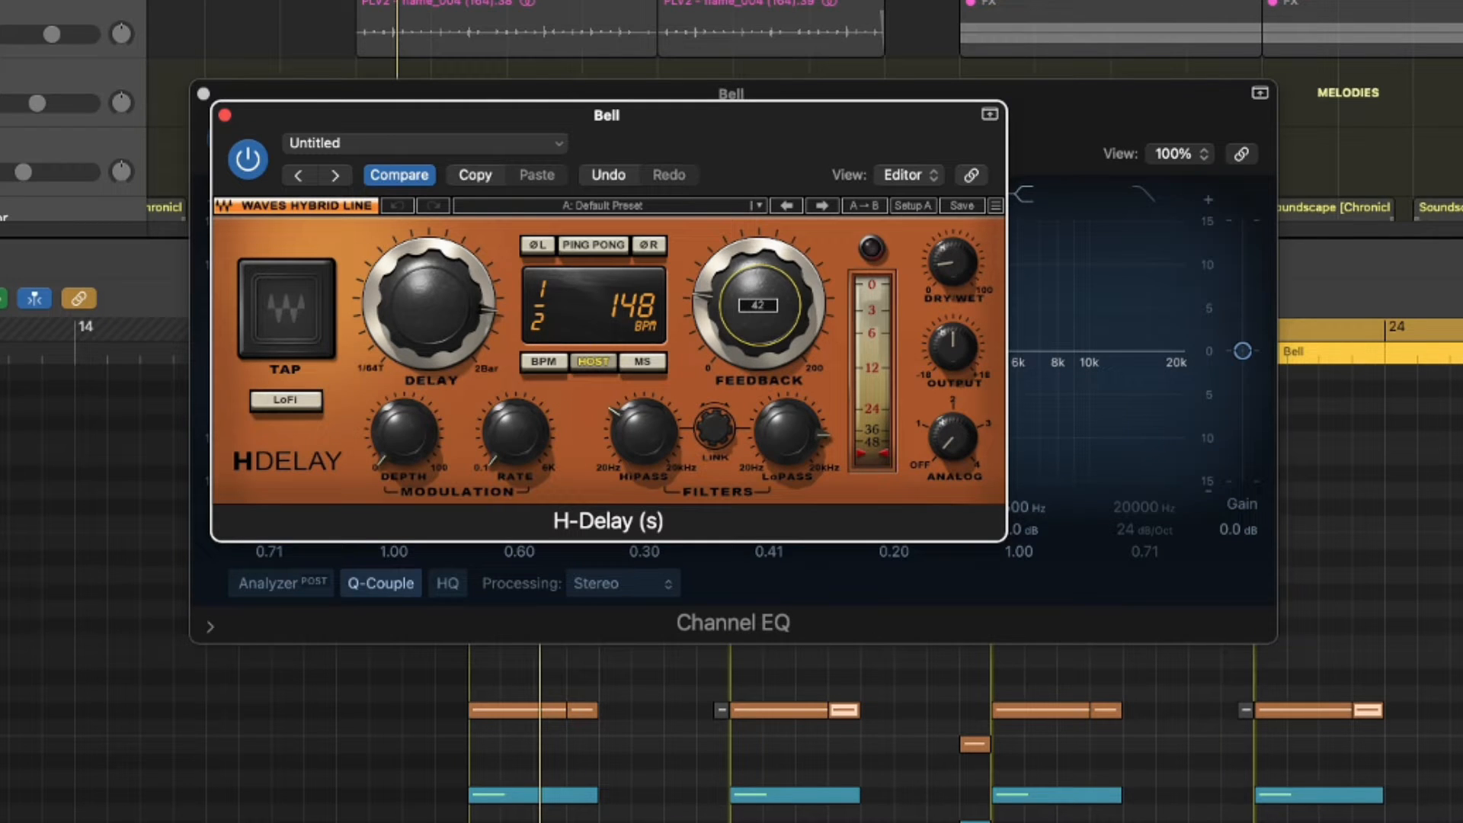
left_click_drag(962, 273, 962, 278)
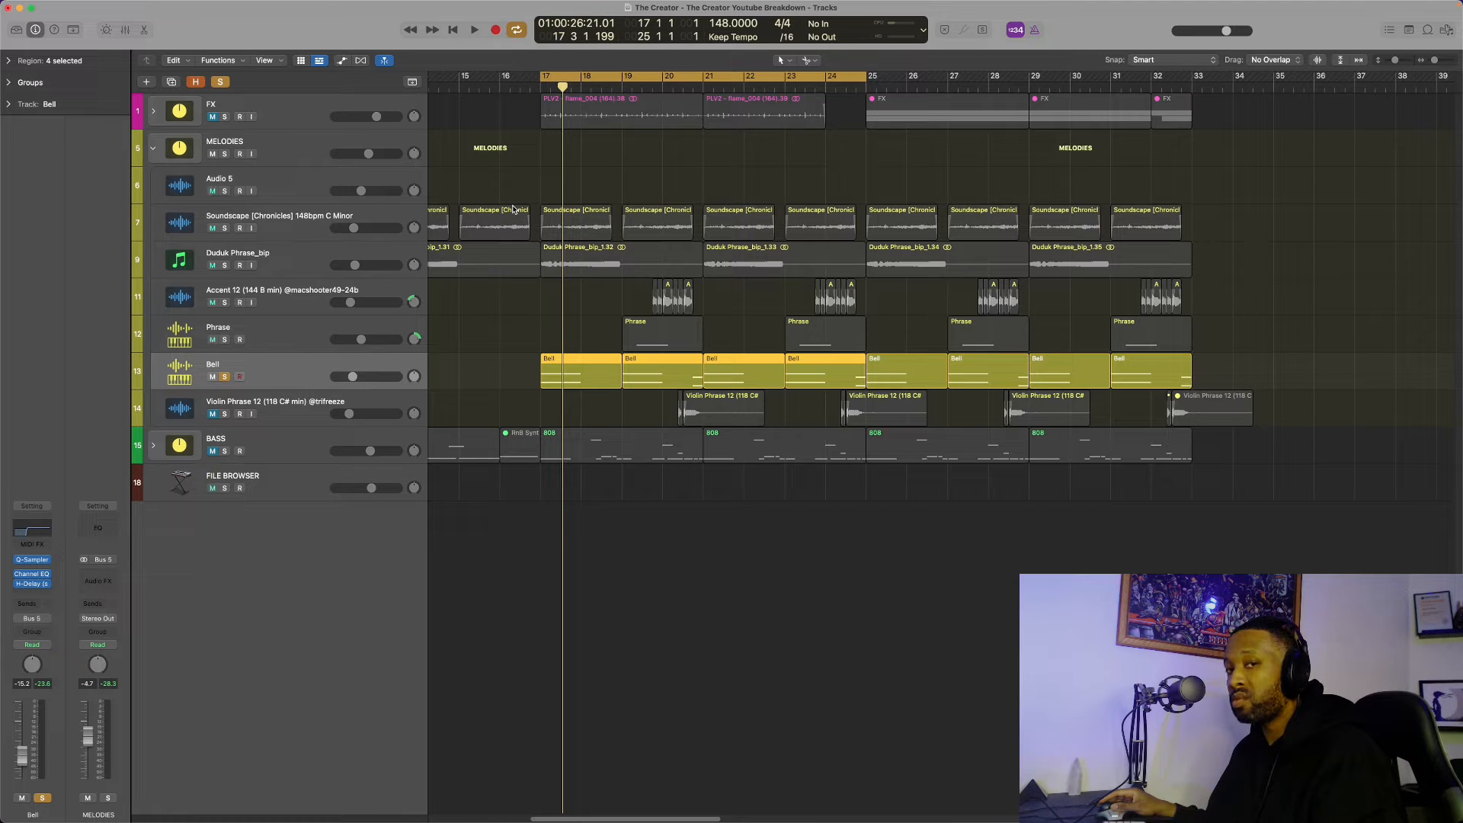
key("space")
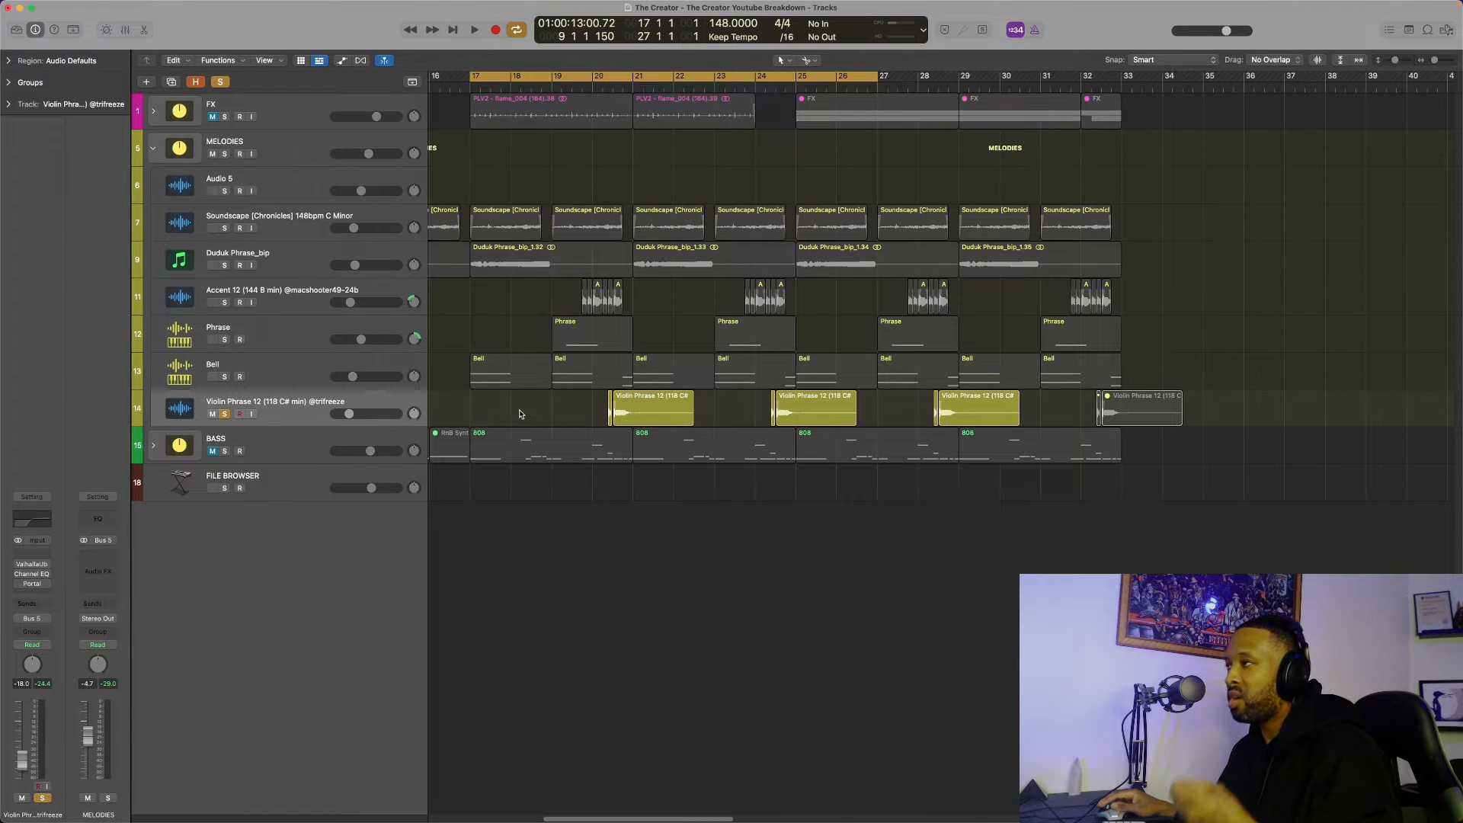
Audition the soloed Violin Phrase 12 regions, and play the loop from bar 17 without the solo
key("shift+space")
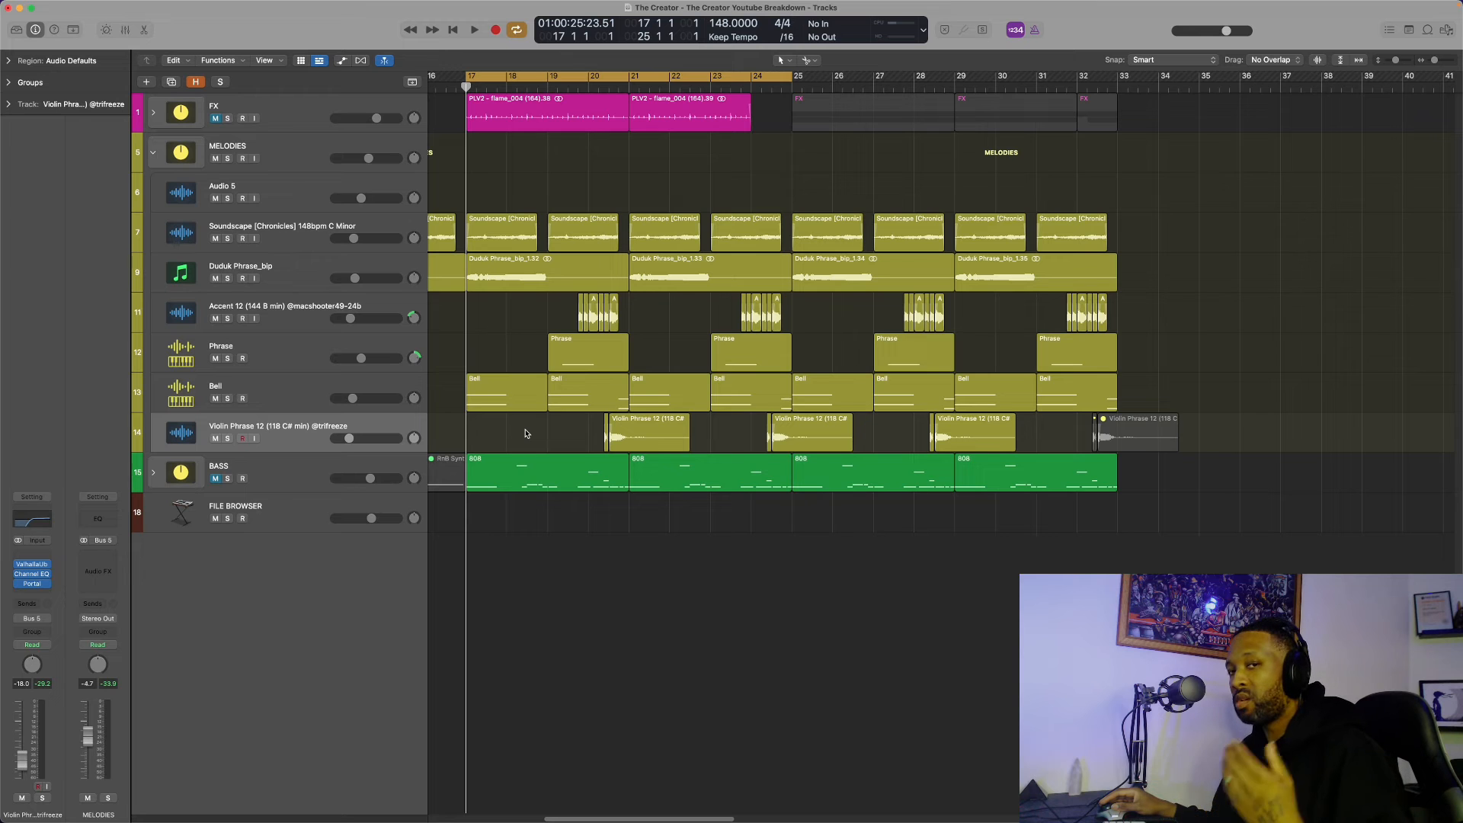
key("space")
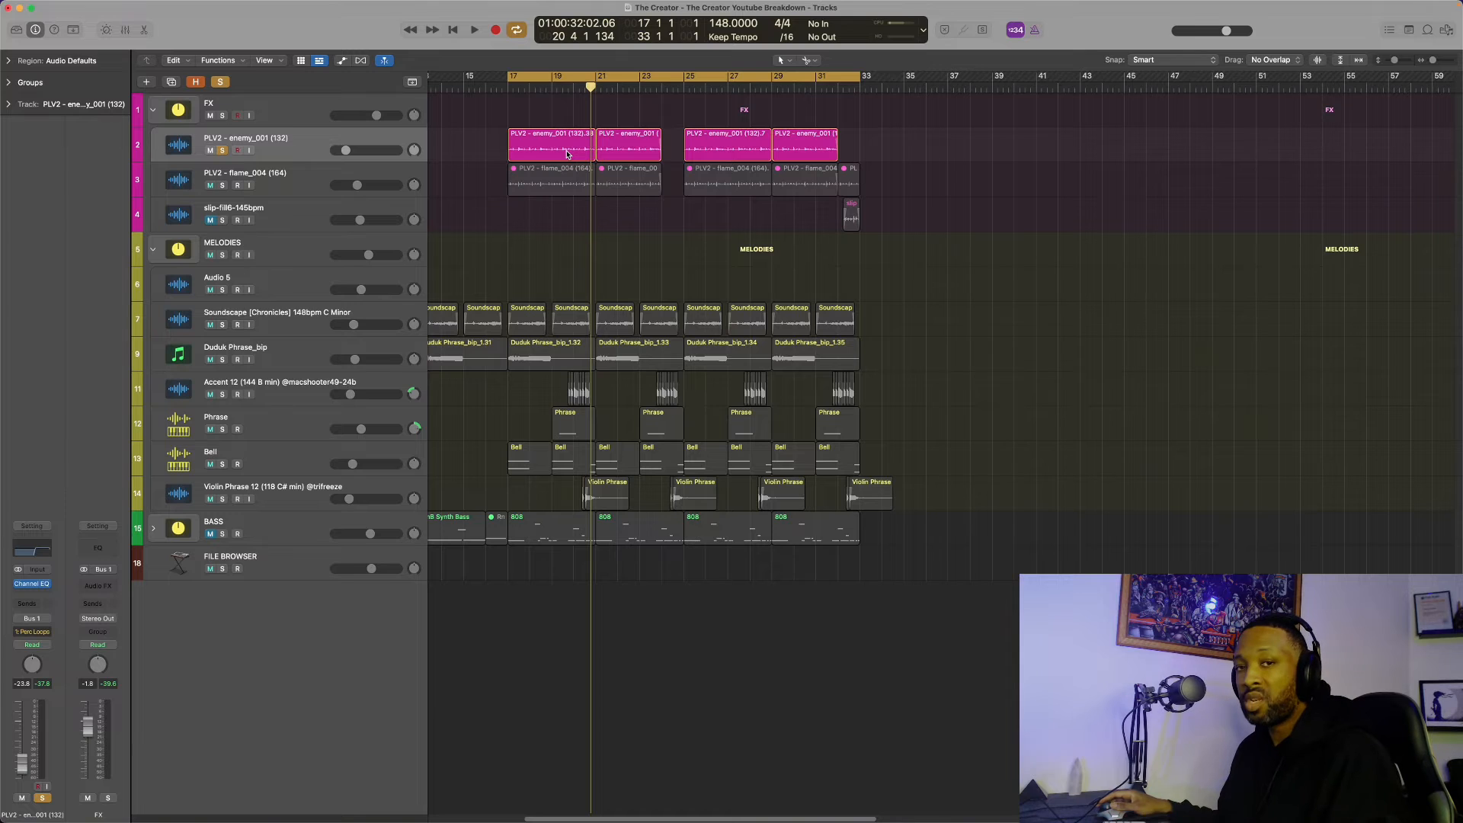
Open the Channel EQ on PLV2 - enemy_001 and audition the soloed PLV2 - flame_004 percussion loop
left_click(32, 583)
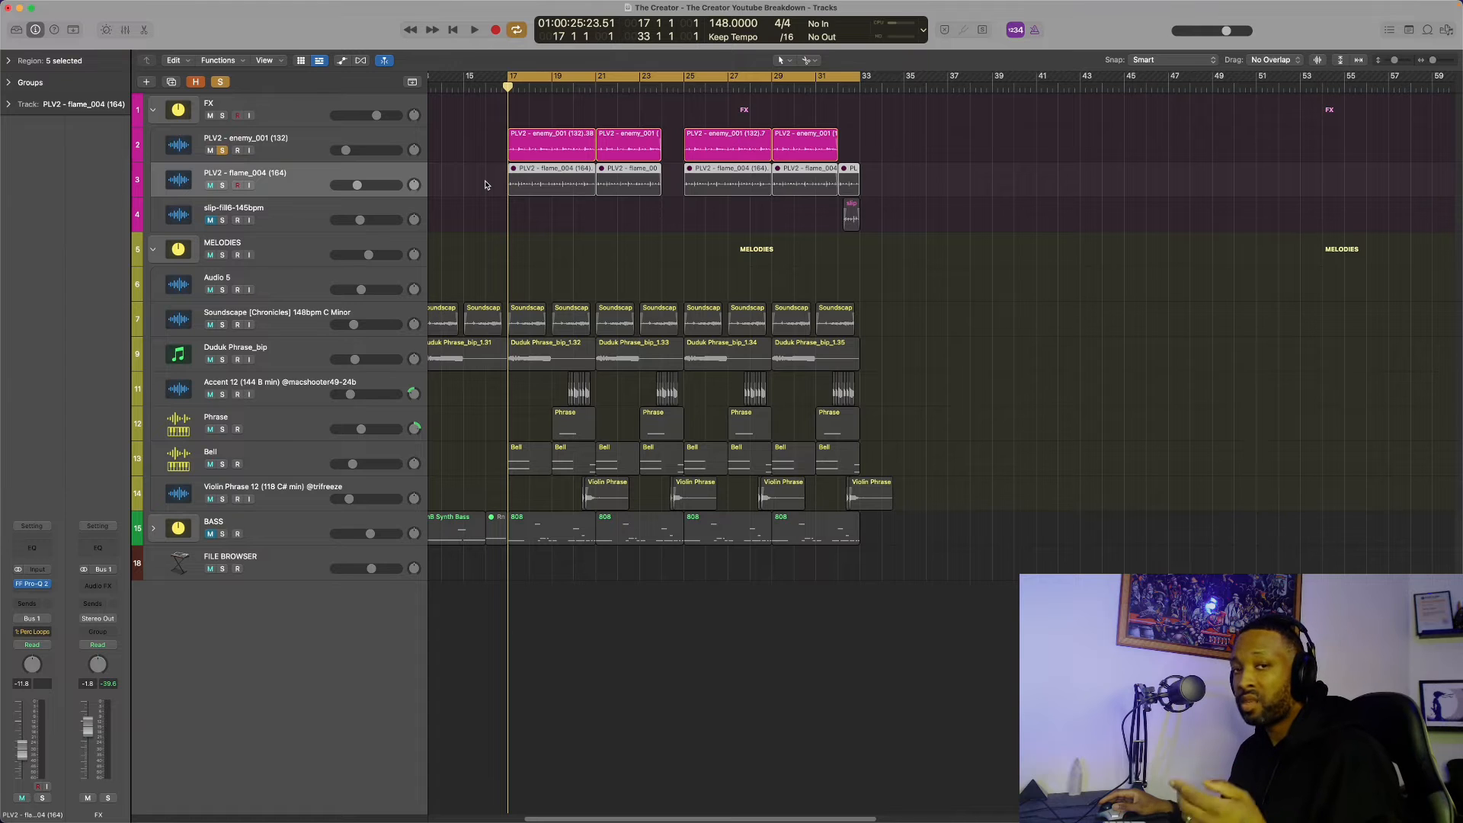
key("space")
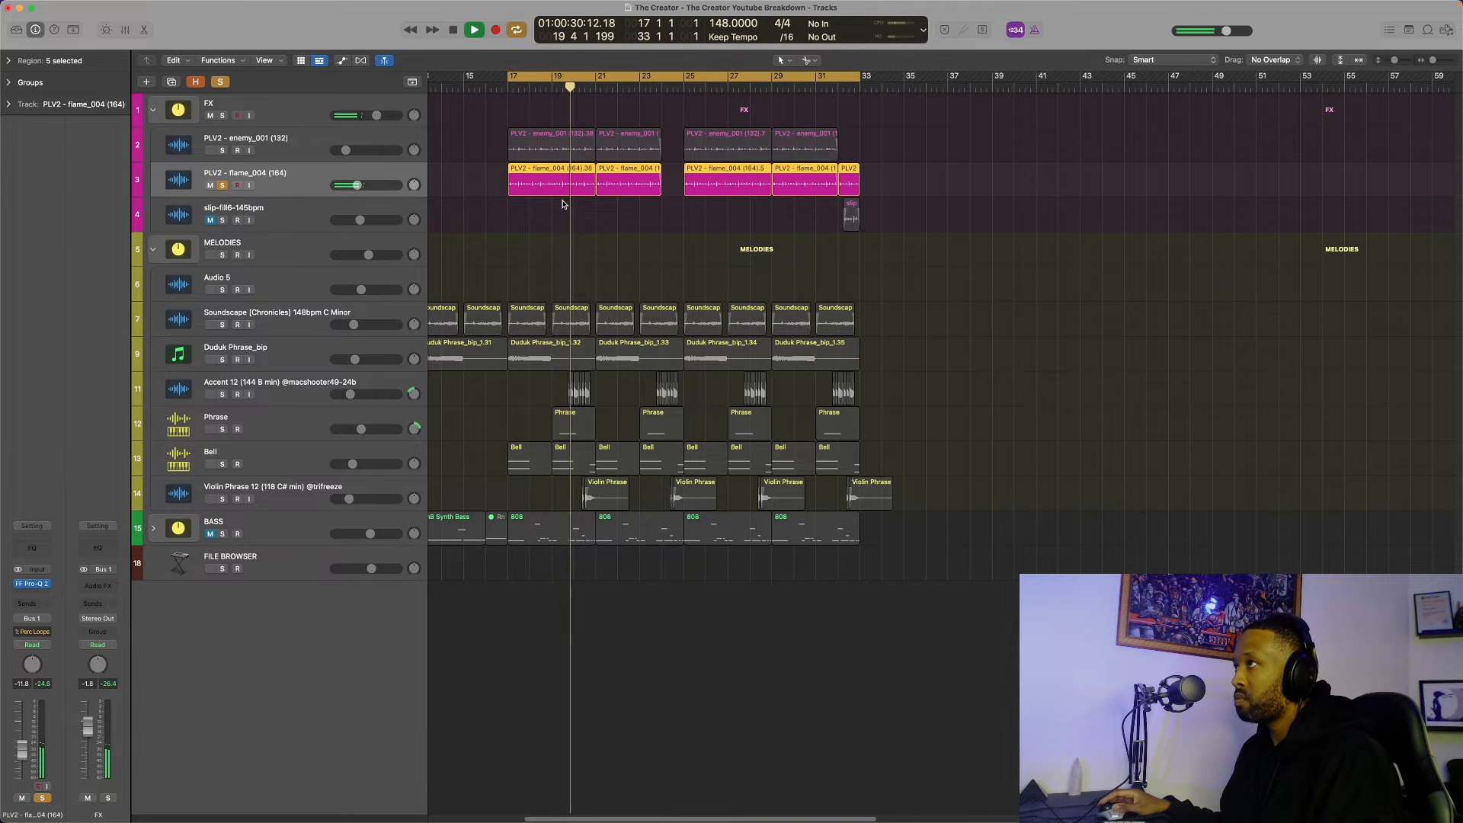
key("space")
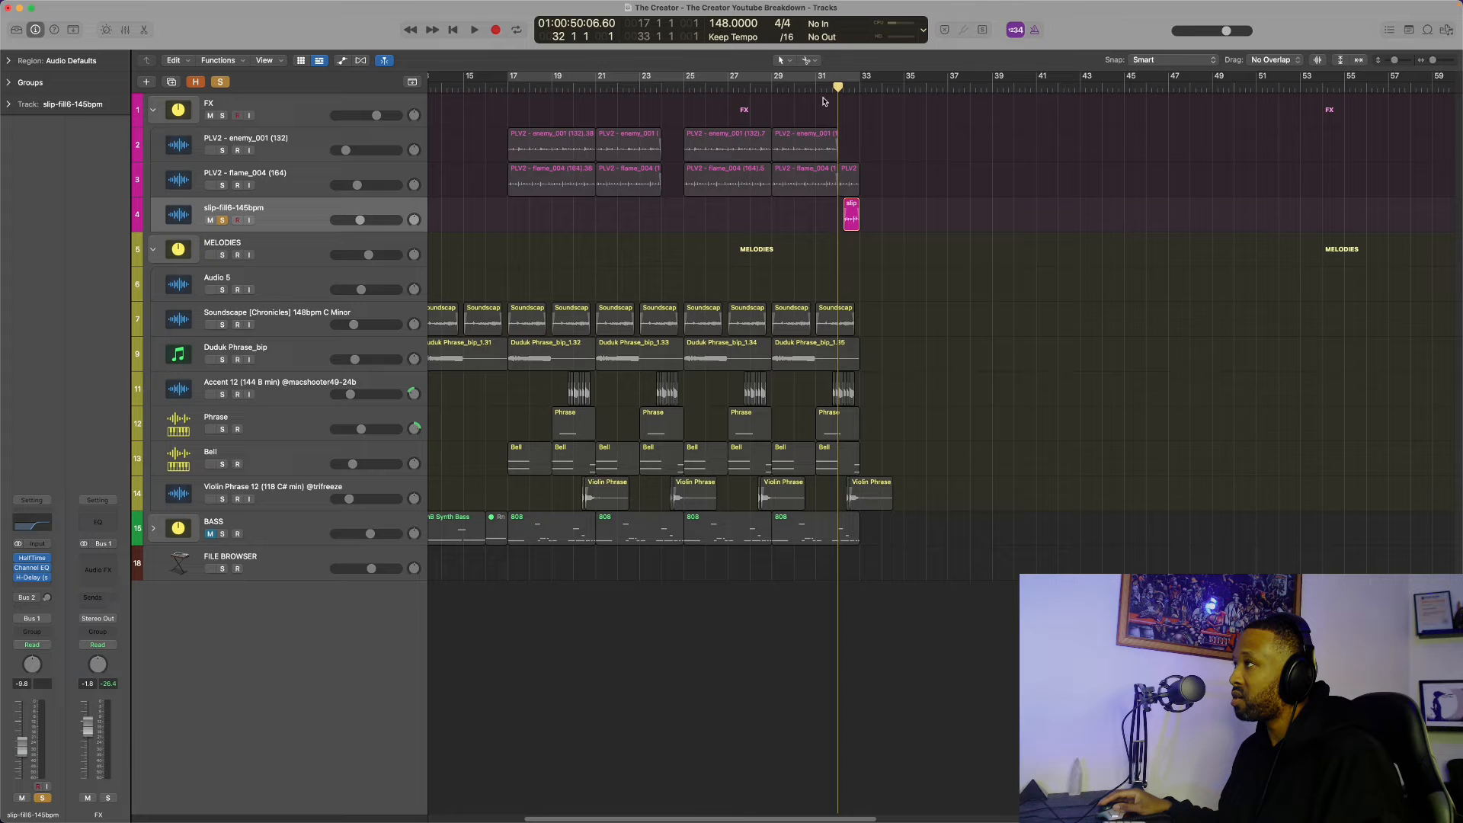
key("space")
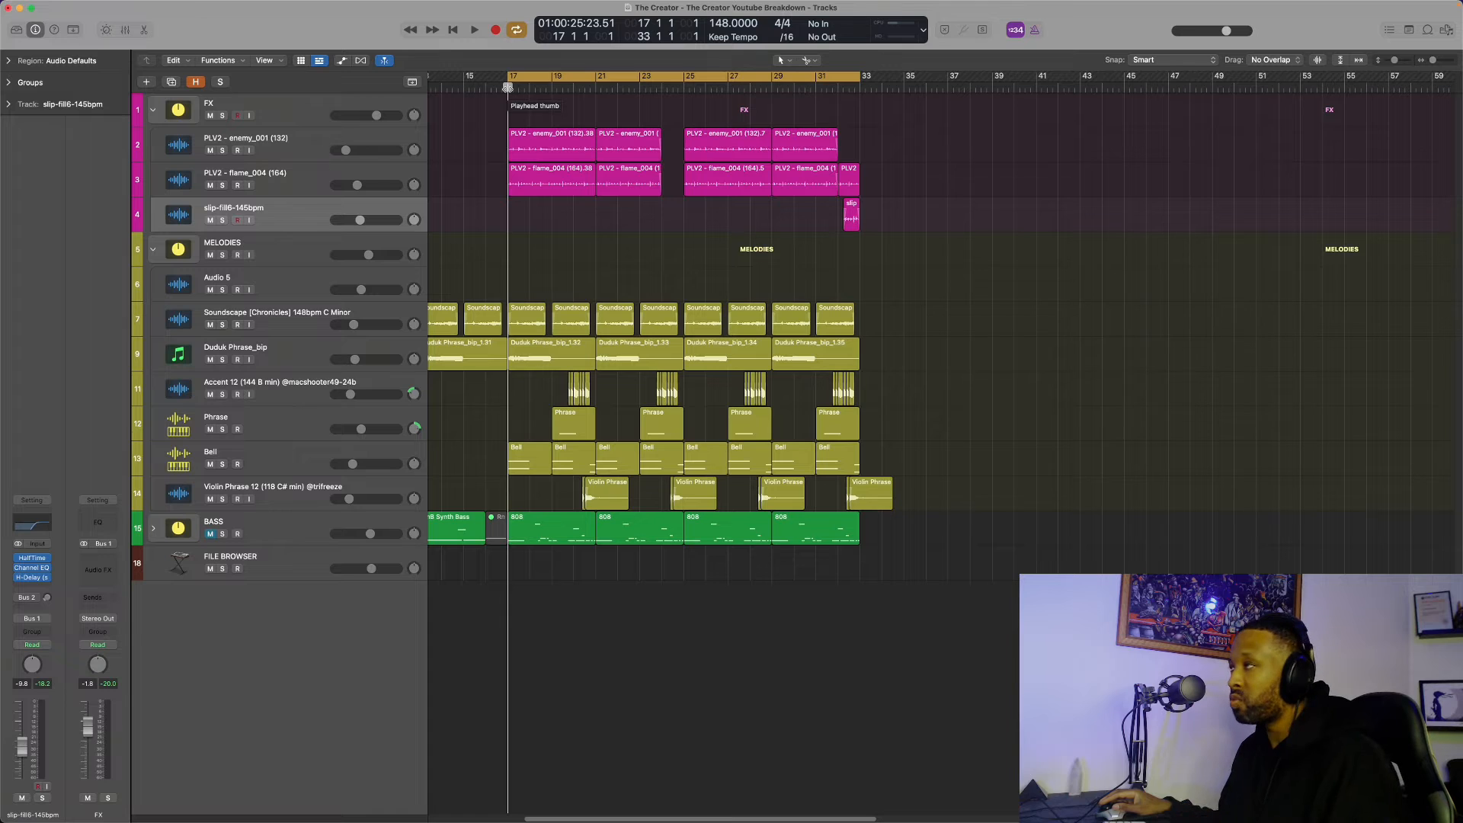
Move the start of the cycle range to bar 25 and play the section through the slip-fill region near bar 32
left_click_drag(509, 88, 683, 89)
key("space")
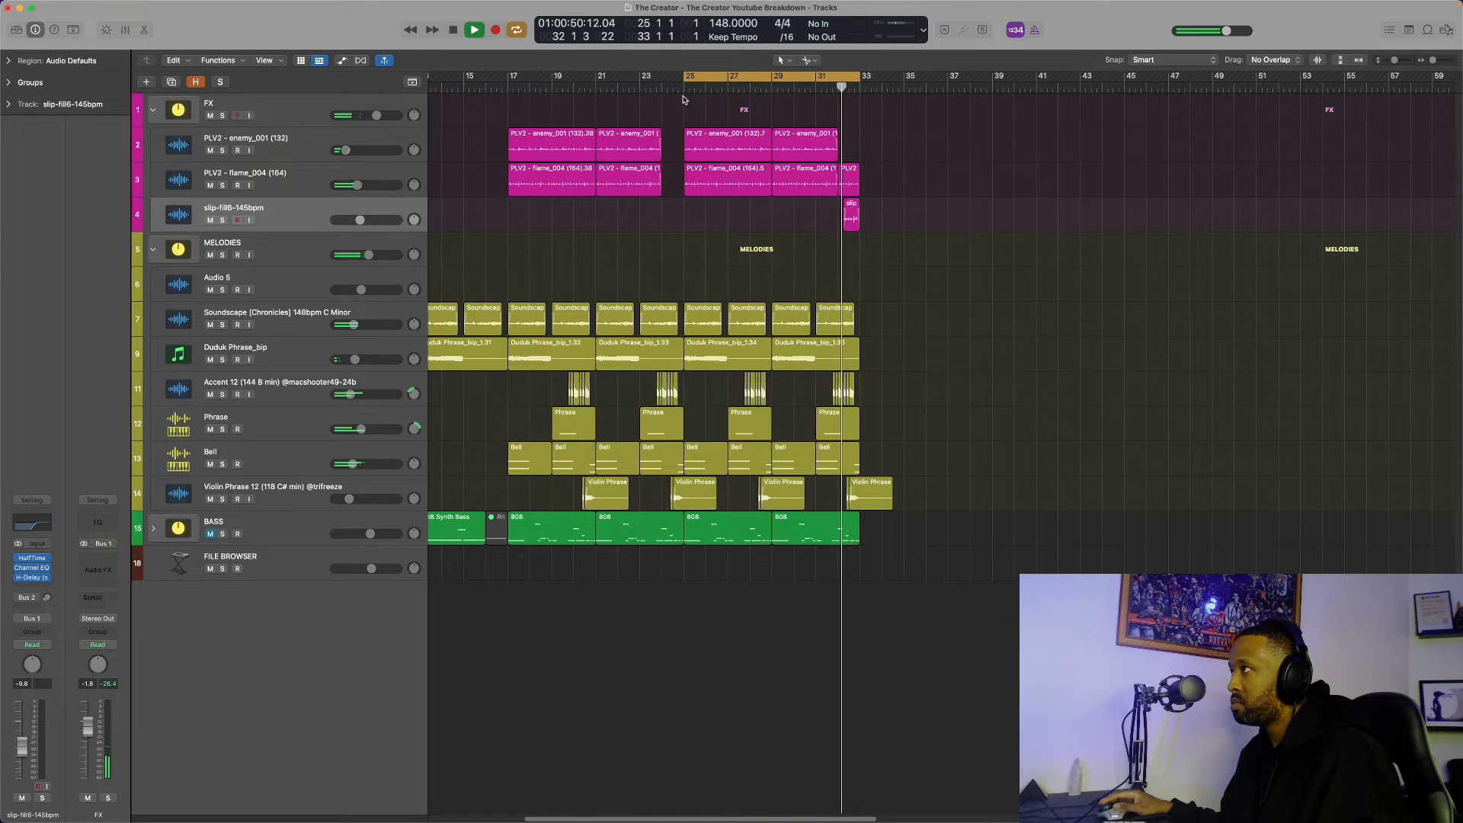
left_click(683, 99)
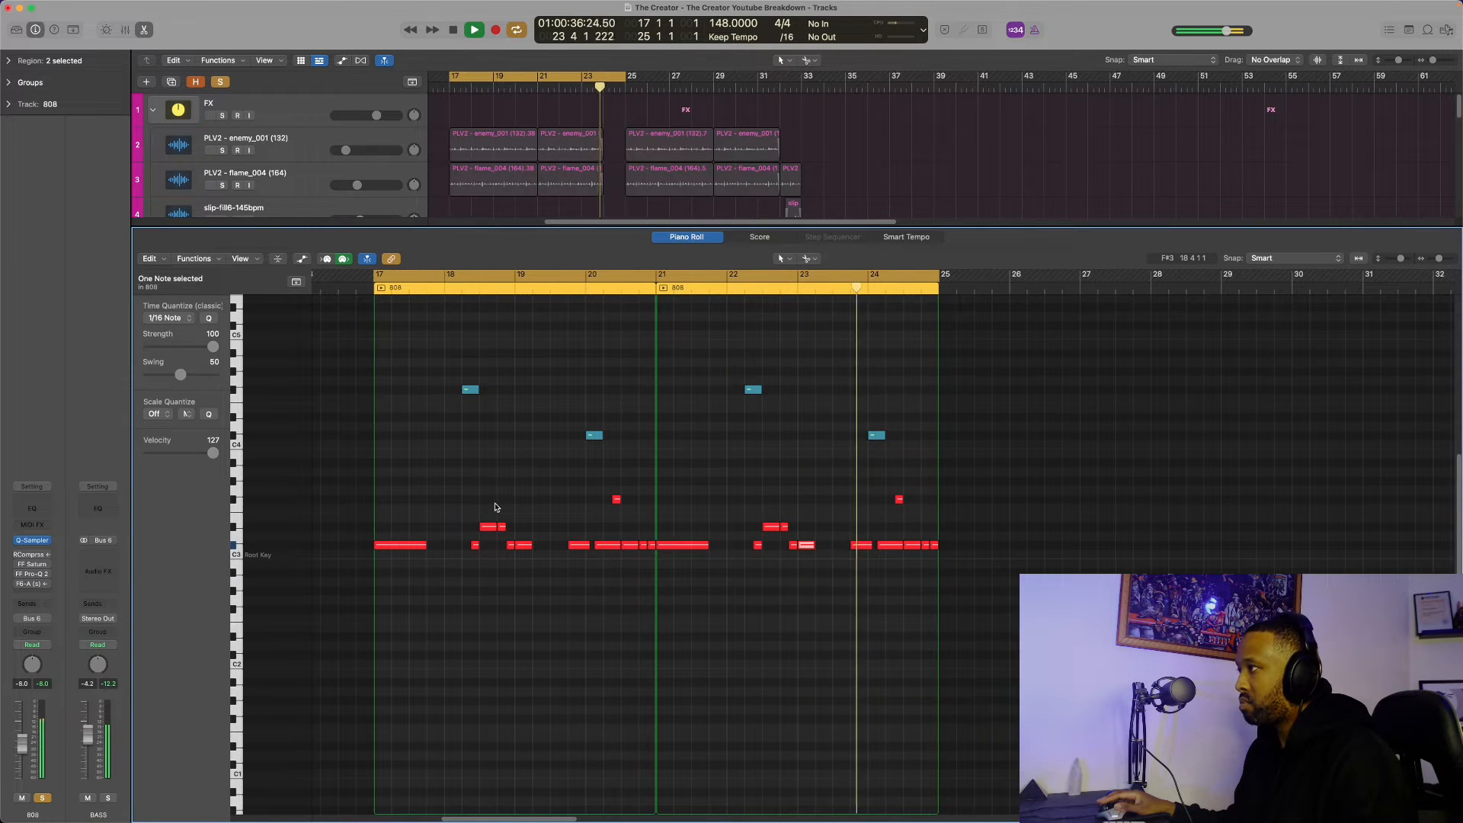
Finish auditioning the soloed 808 notes in the piano roll and play the loop with all tracks from bar 17
key("space")
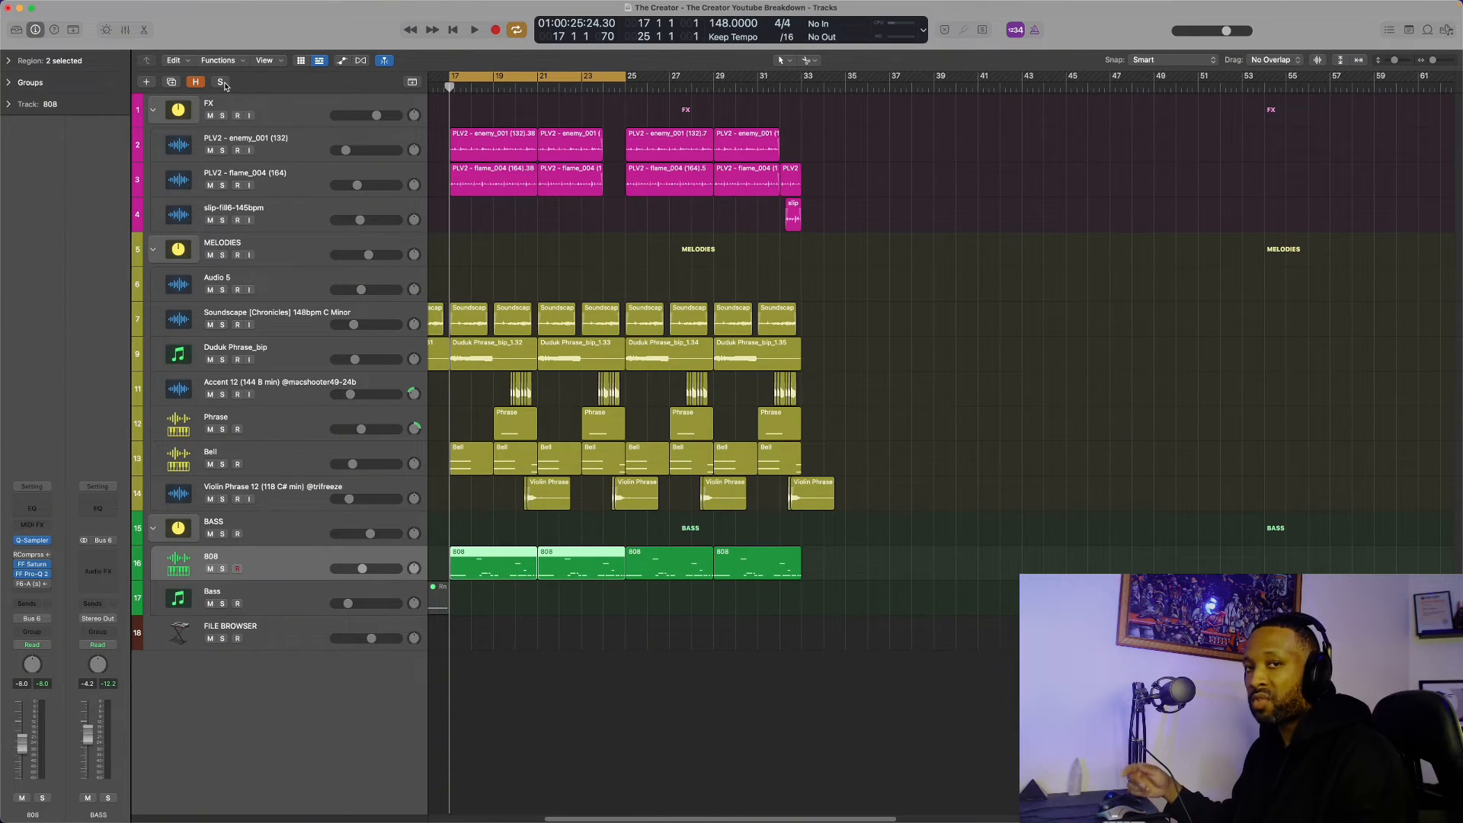
key("space")
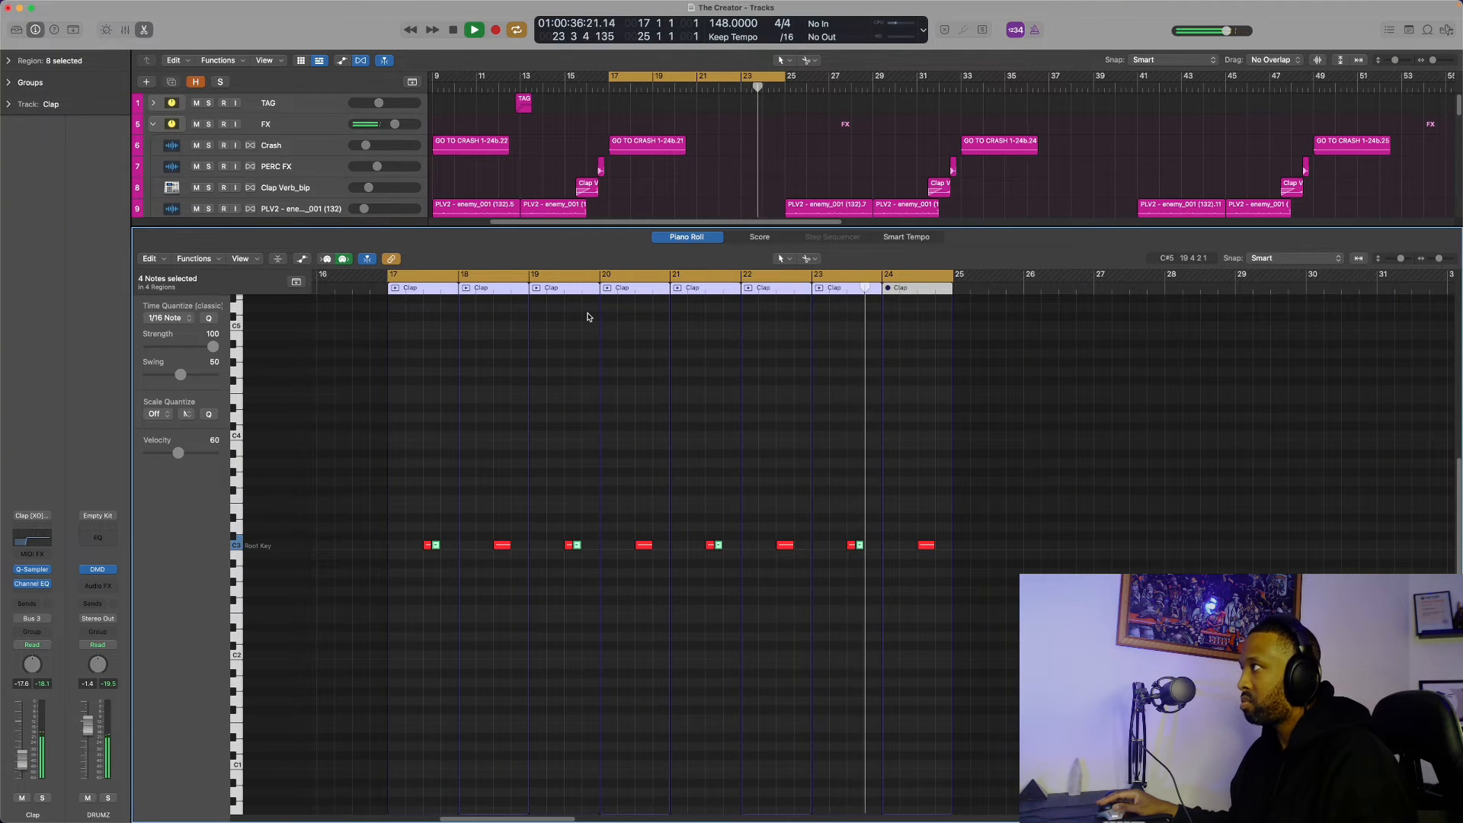
Review the Clap and Clap [Immediate] patterns in the piano roll, auditioning them over the looped bars 17 to 25
key("space")
key("e")
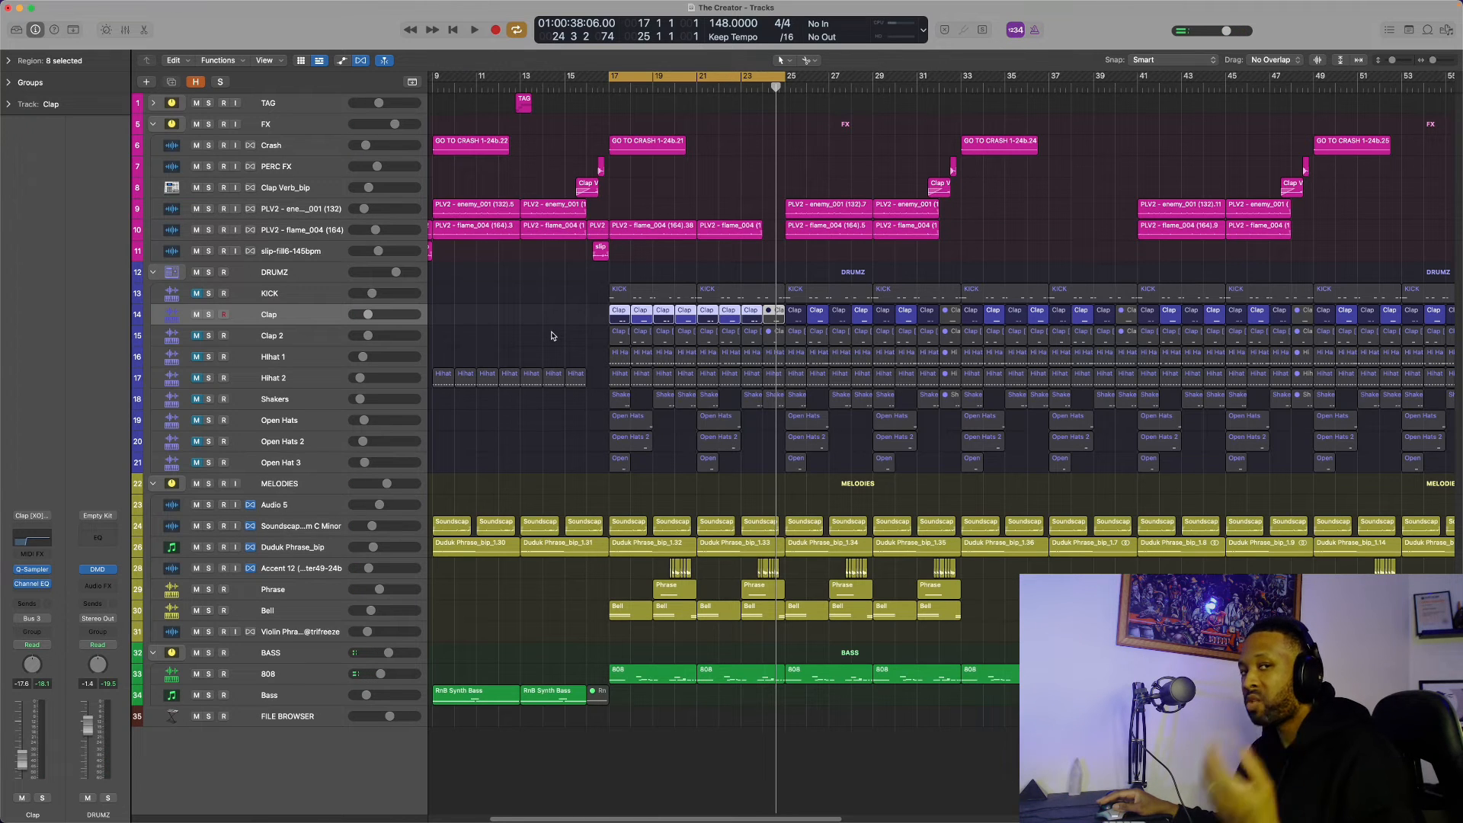
key("e")
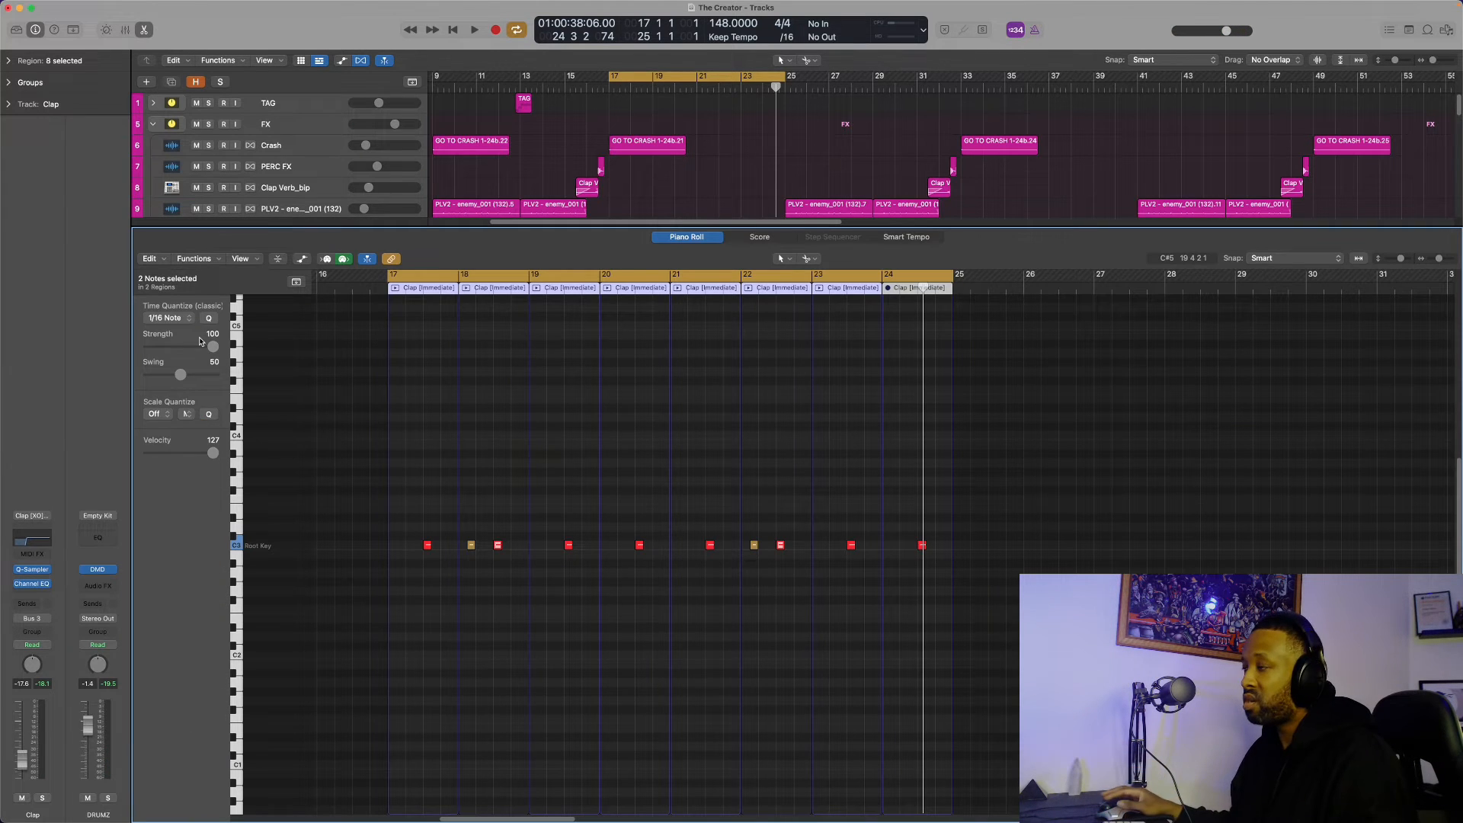
key("space")
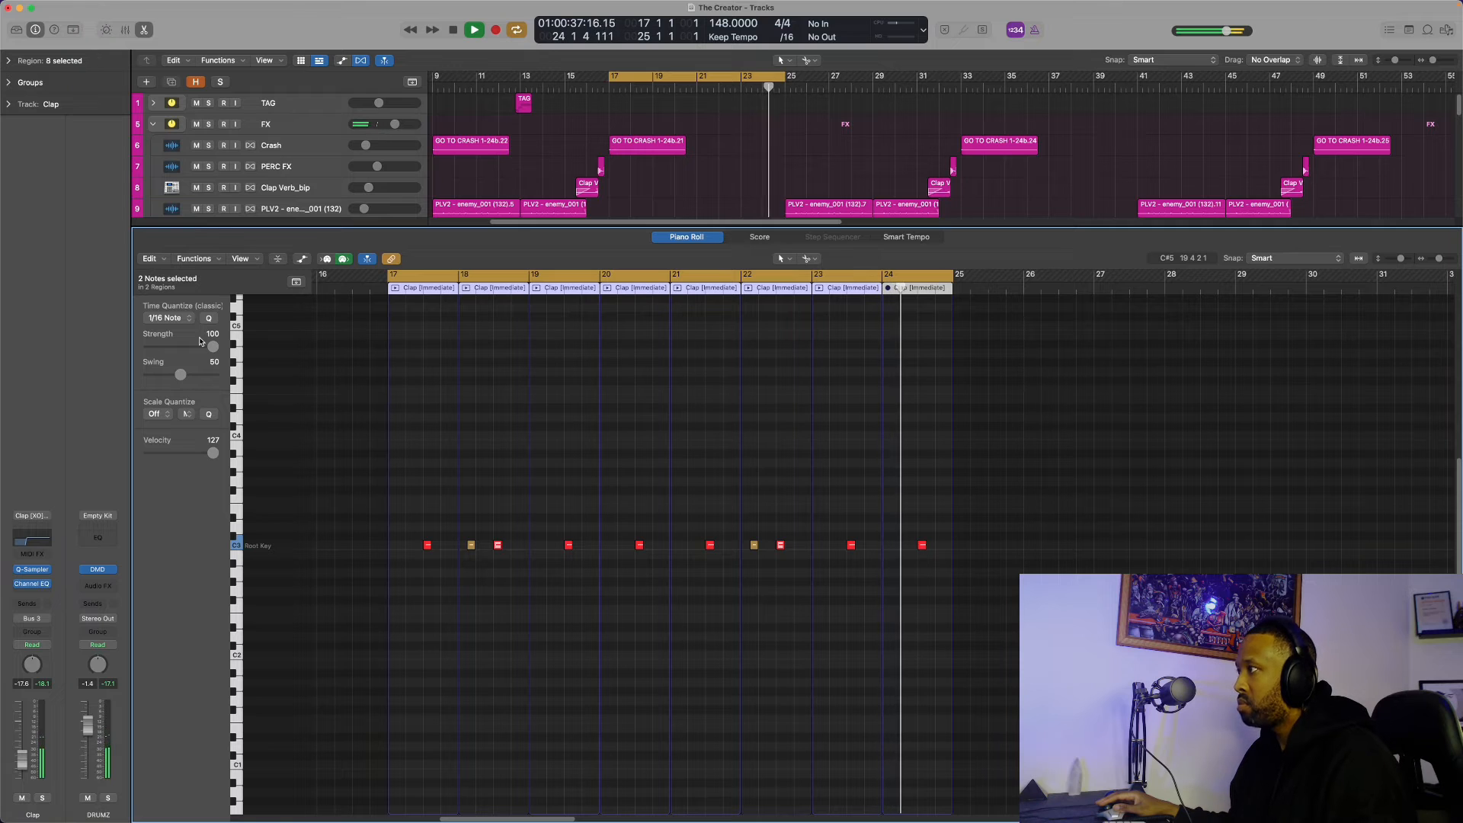
key("space")
key("e")
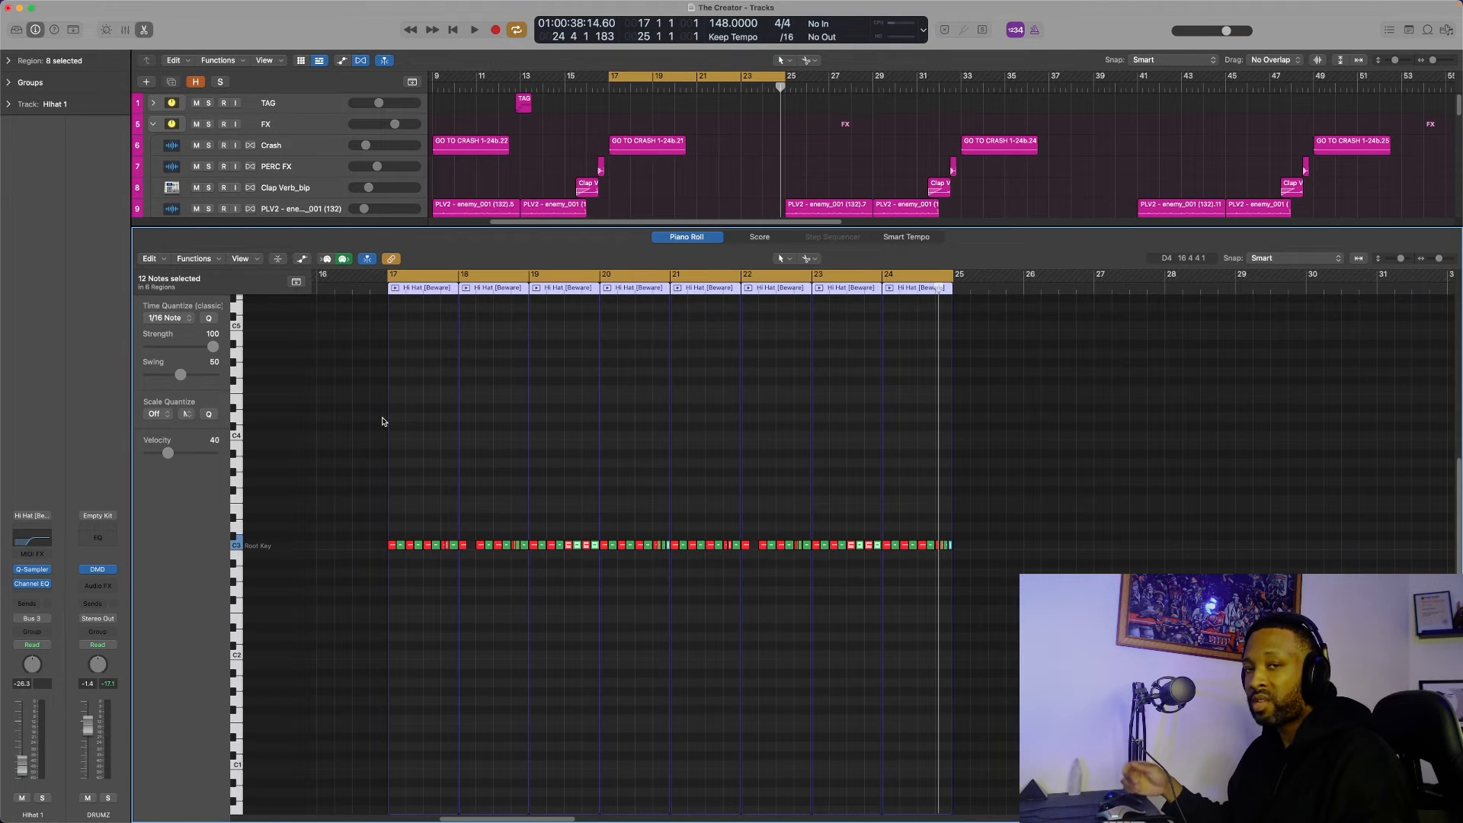
Audition the Hihat 1 and Hihat 2 patterns in the piano roll over the looped bars 17 to 25
key("space")
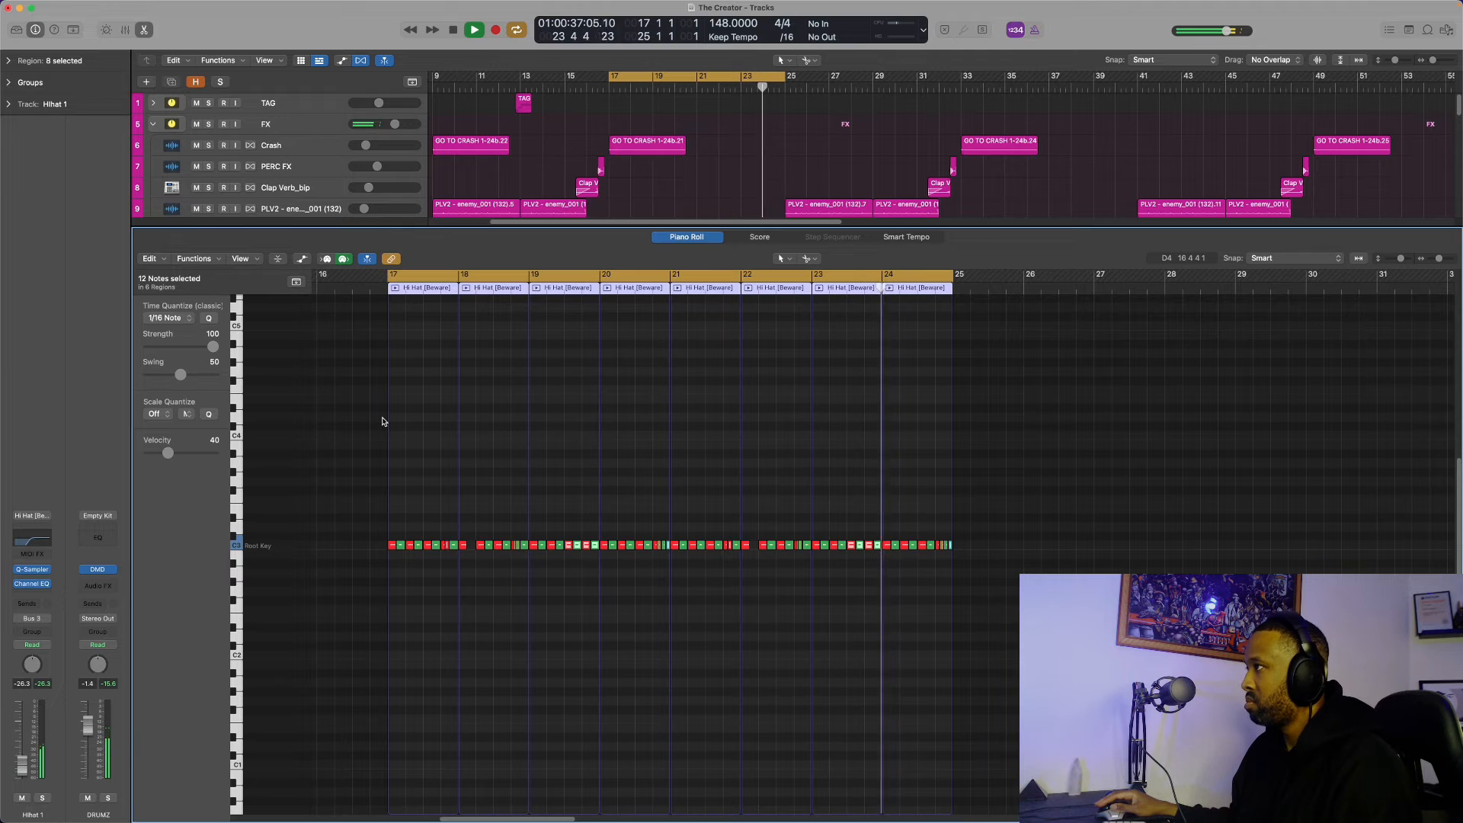
key("space")
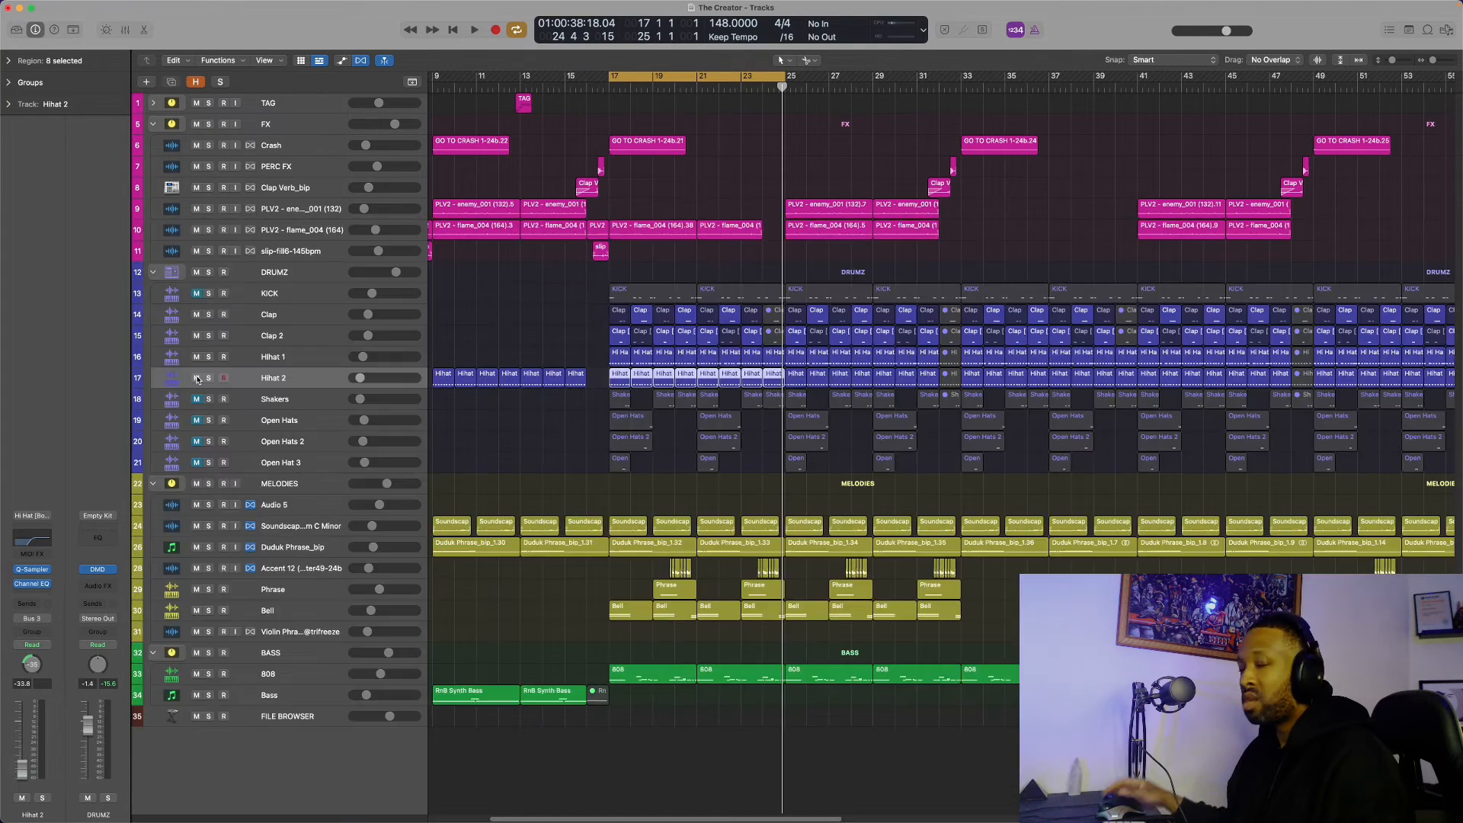
key("p")
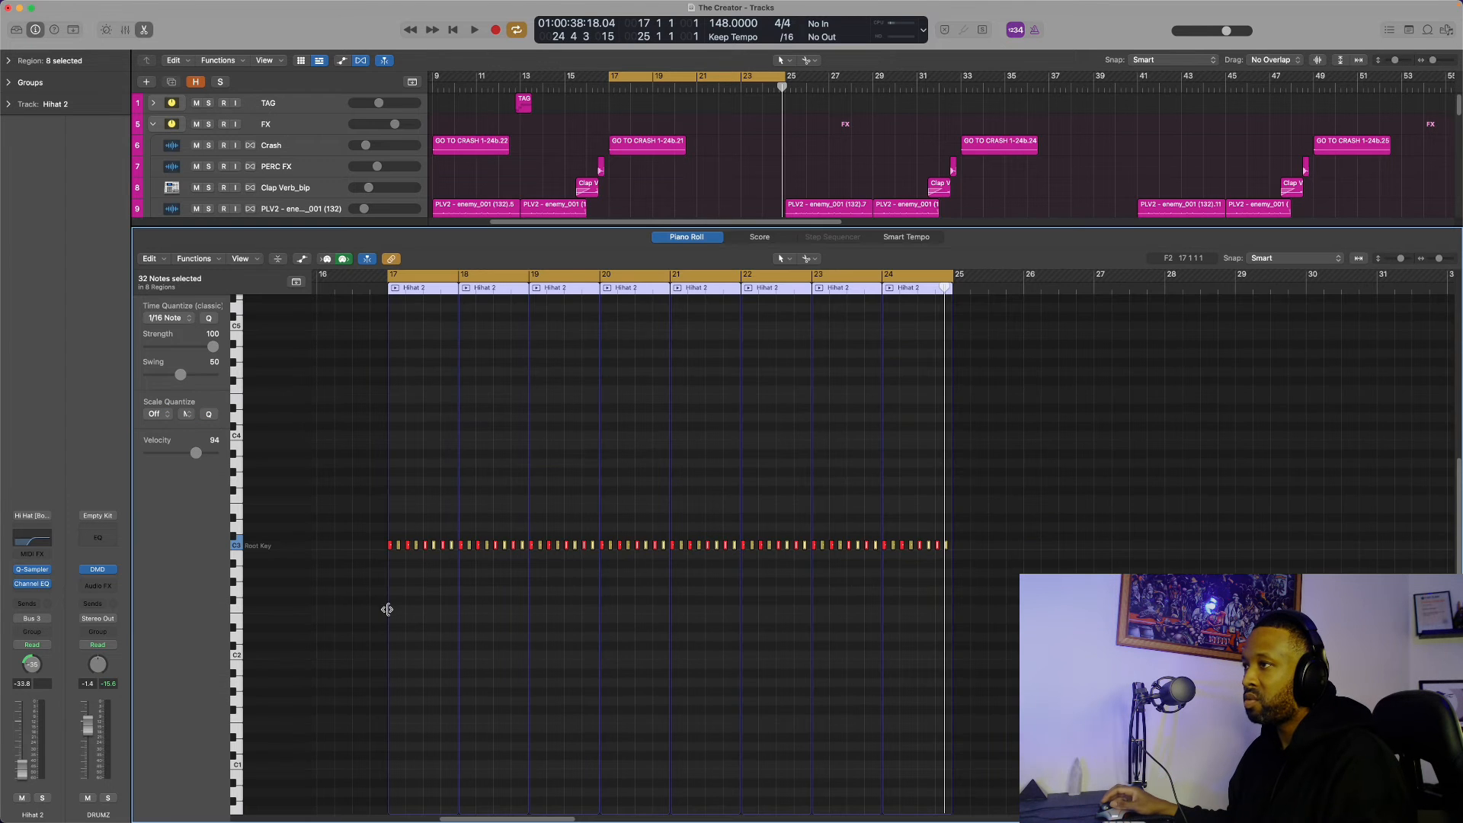
key("space")
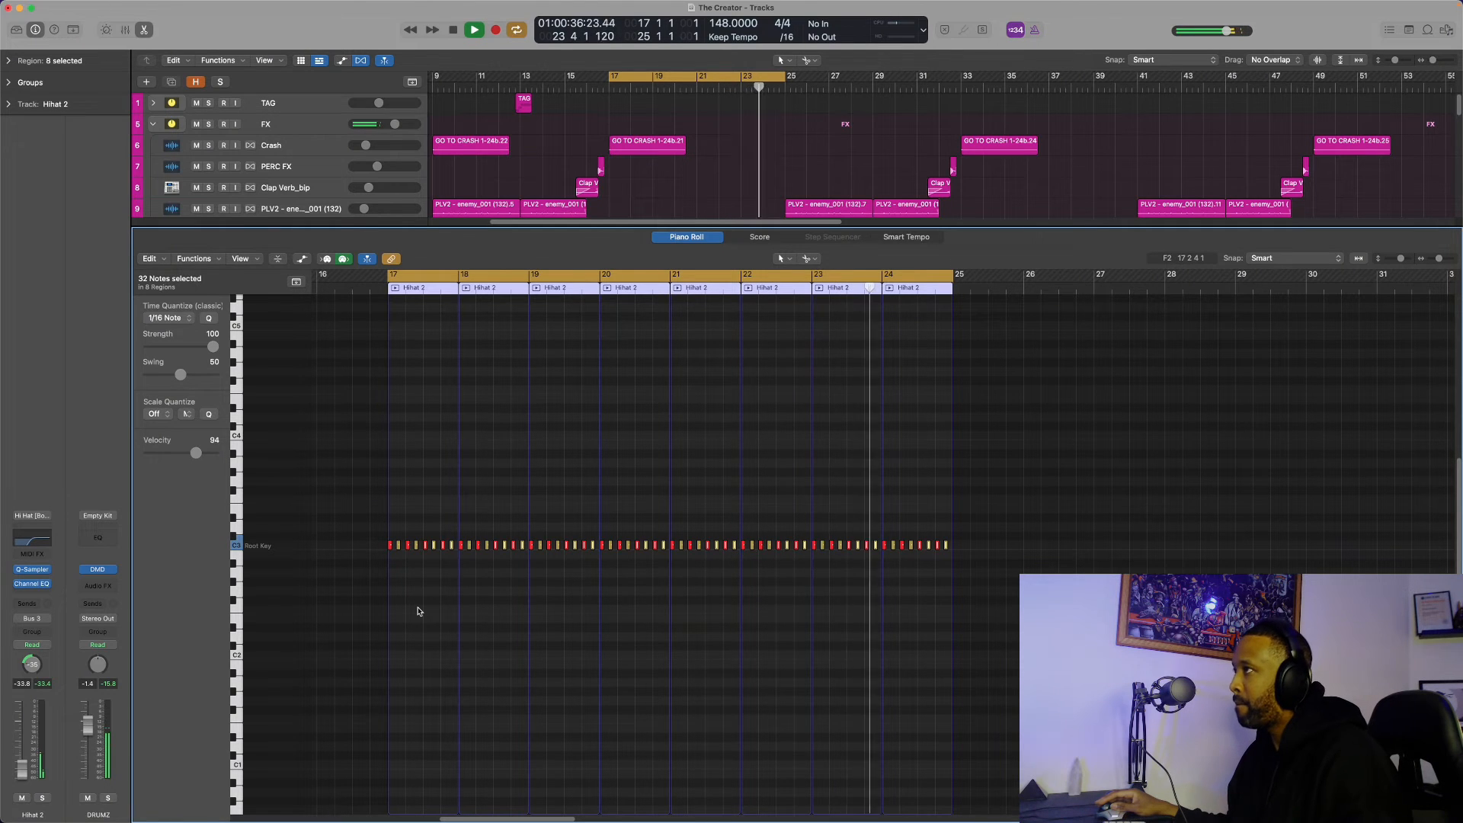
key("space")
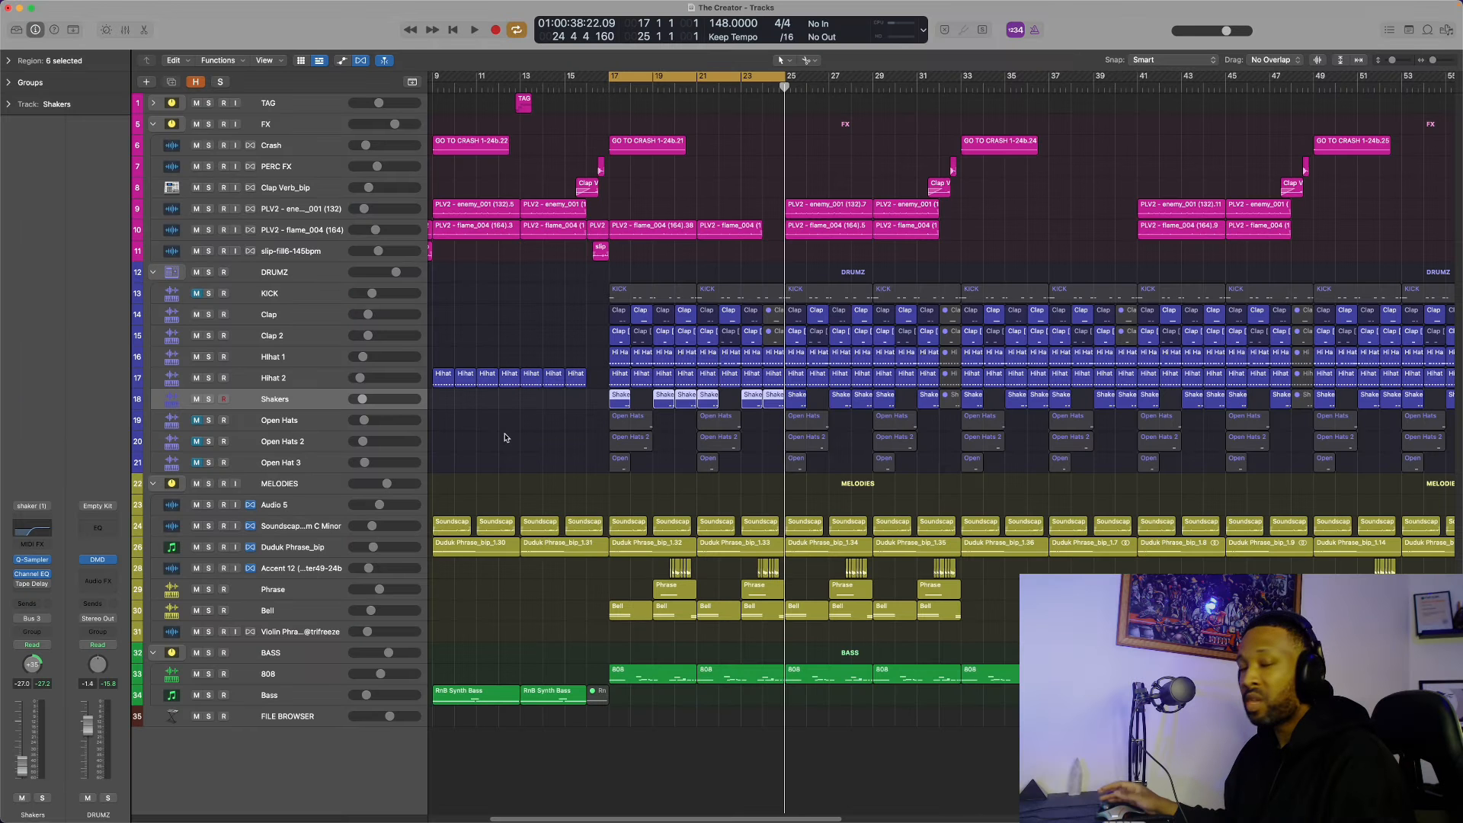
Show the Shakers notes in the piano roll while playing the loop, and play the full arrangement from bar 1
key("p")
key("space")
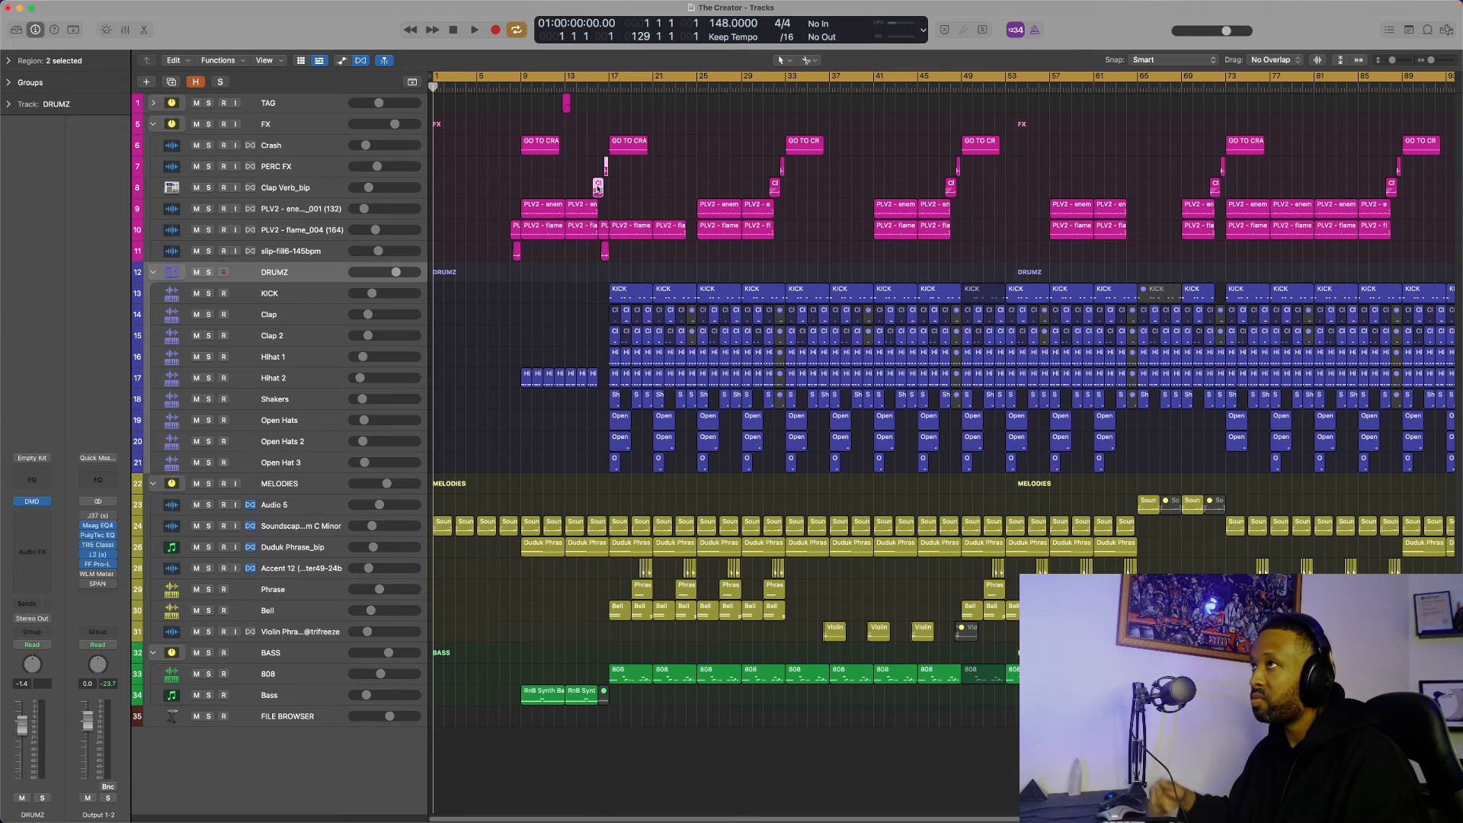
key("space")
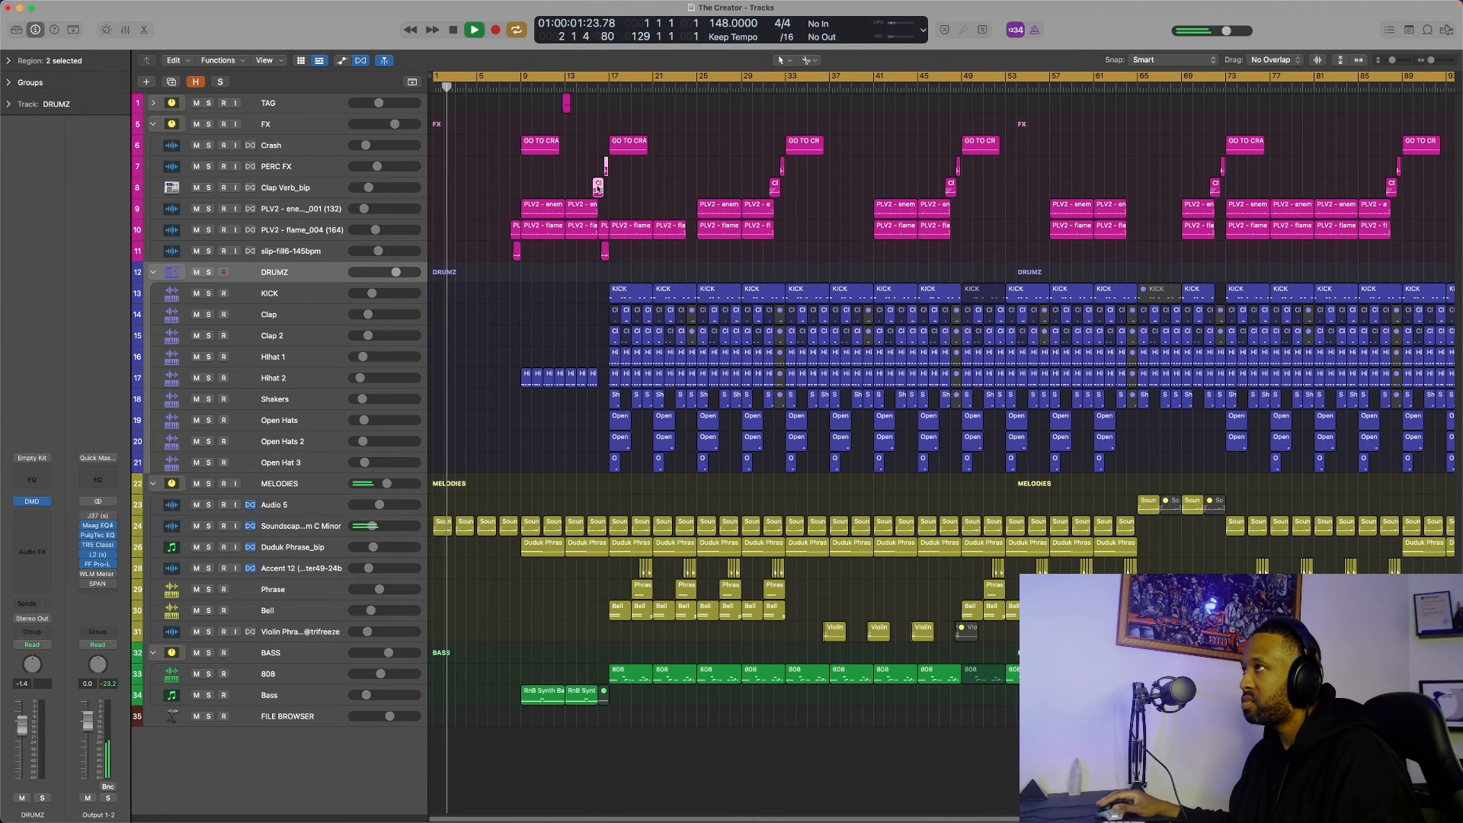